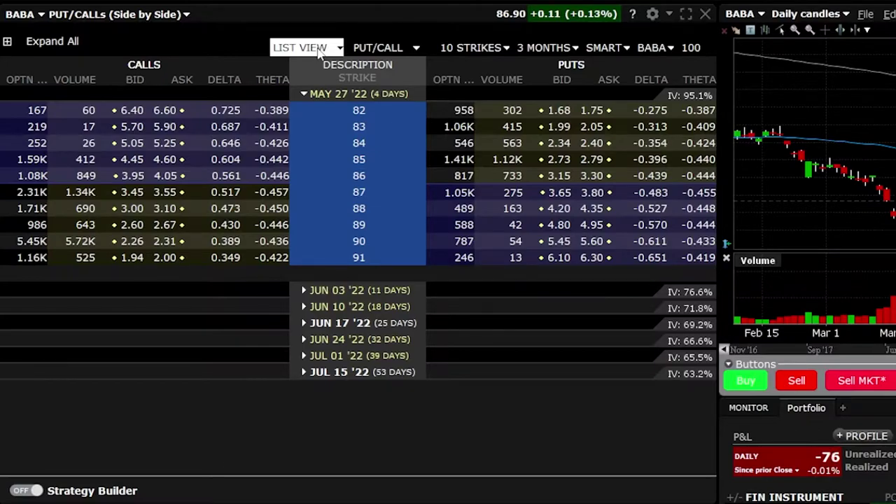
Step: Browse the October 21 '22, December 16 '22 and January 20 '23 expirations in tabbed view and return the option chain to list view
left_click(319, 54)
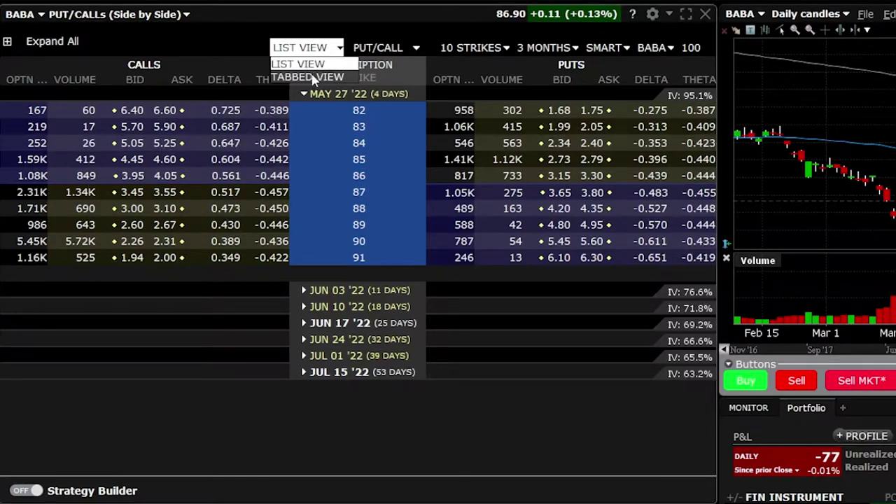
left_click(313, 76)
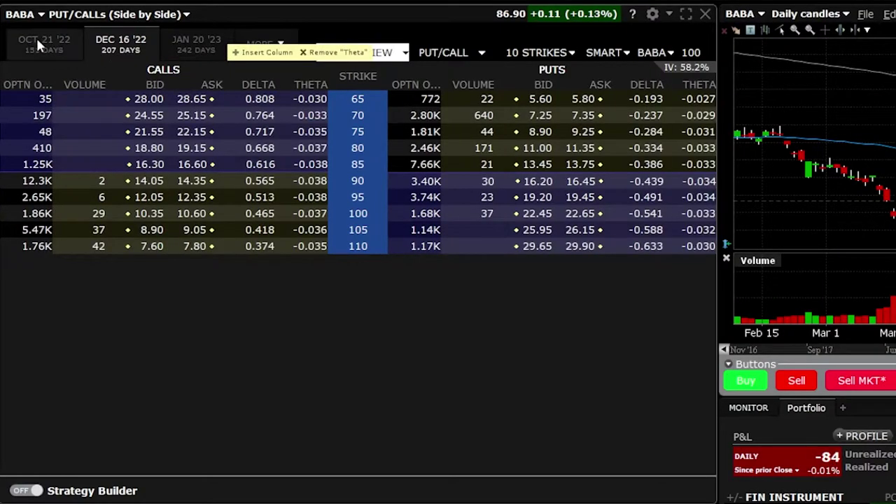
left_click(36, 36)
left_click(119, 38)
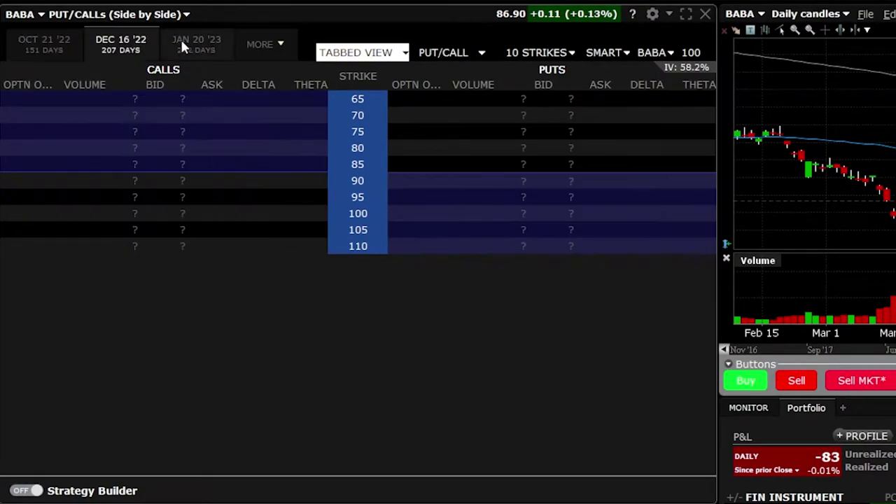
left_click(188, 44)
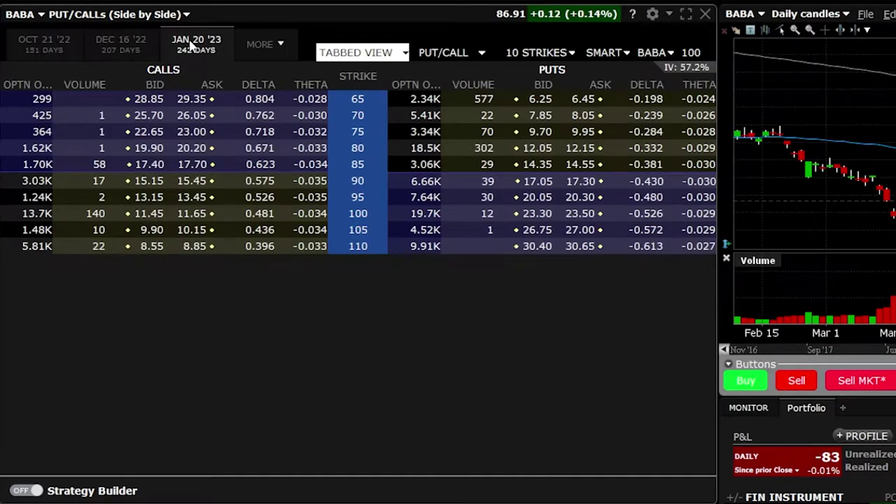
left_click(370, 55)
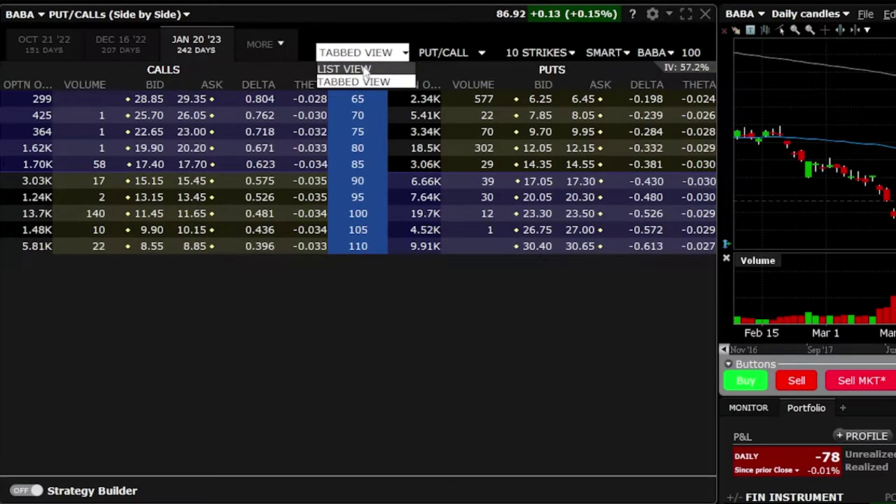
left_click(363, 68)
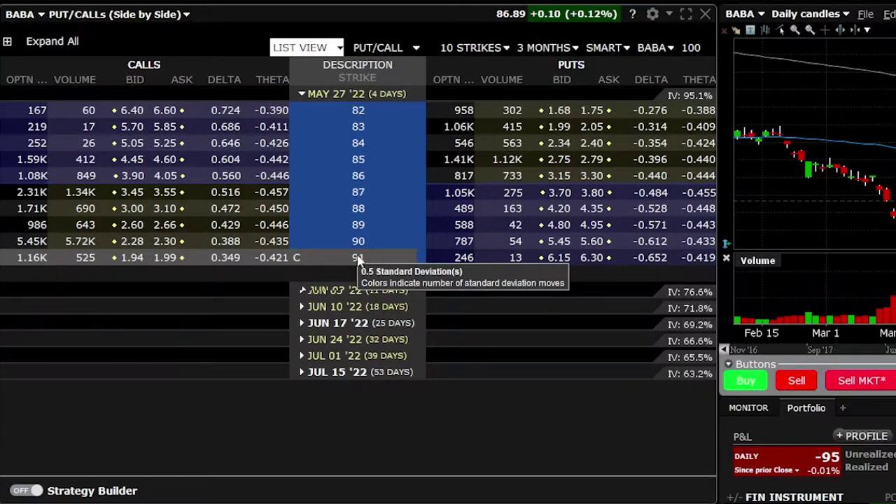
Step: Set the BABA option chain to show 20 strikes per expiration
left_click(502, 56)
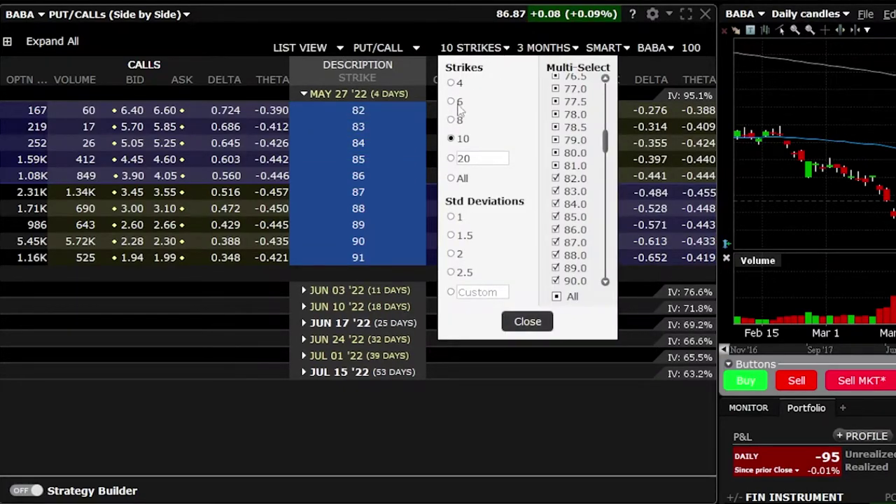
left_click(452, 158)
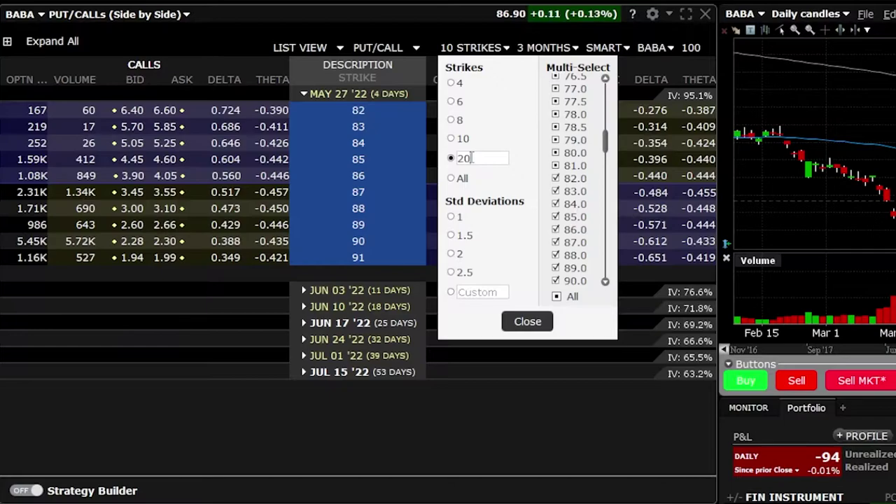
key("Return")
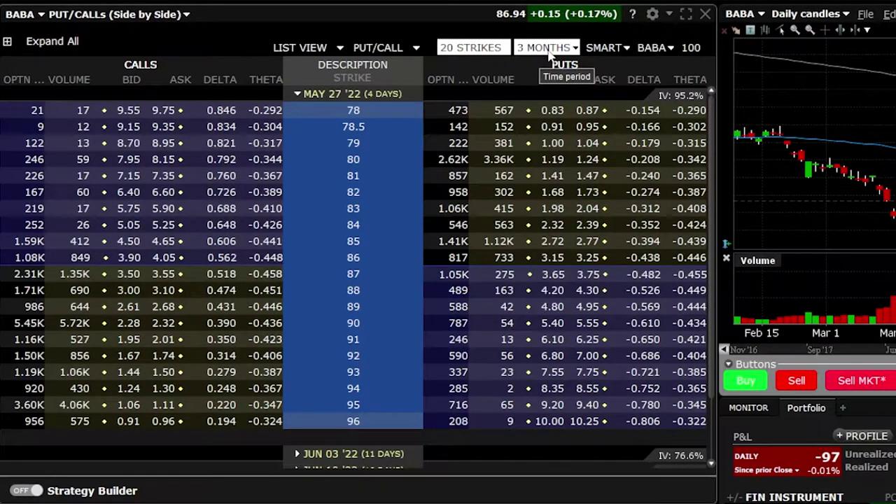
Step: Collapse the May 27 '22 expiration, extend the chain's time period to MAX, and expand May 27 '22 again
left_click(299, 94)
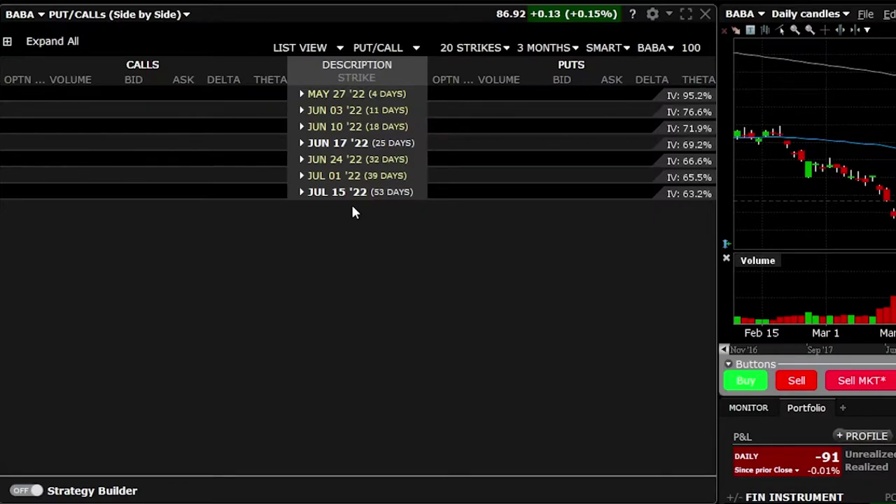
left_click(546, 49)
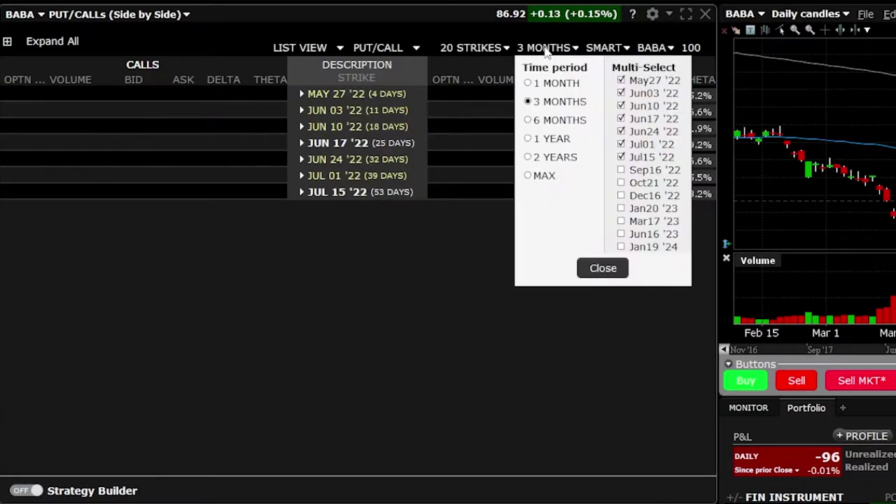
left_click(529, 175)
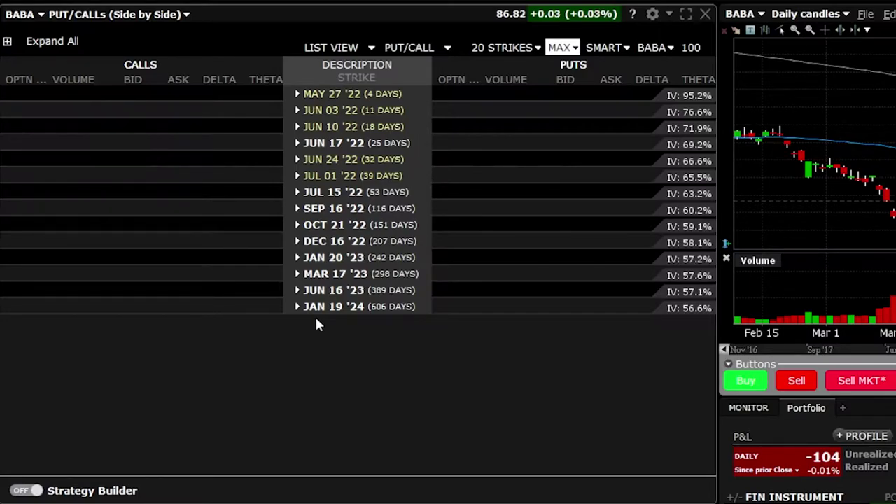
left_click(306, 98)
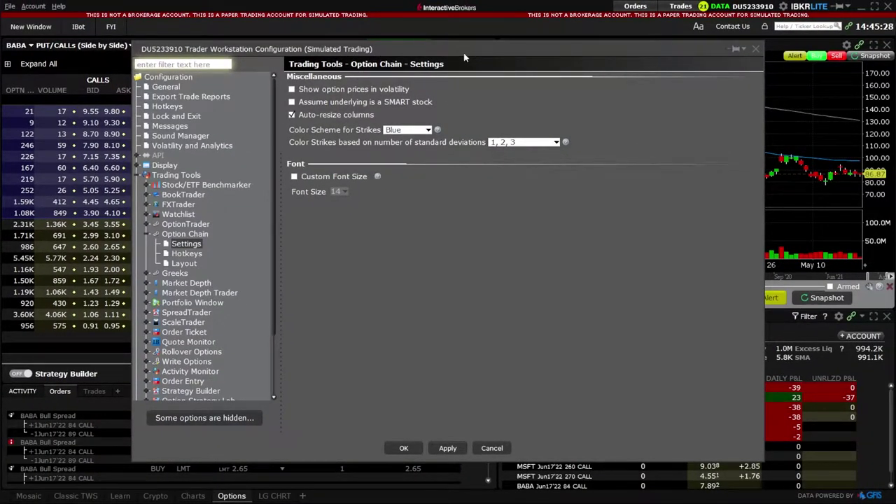
Step: Review the Option Chain column layout settings and close the configuration
left_click(184, 263)
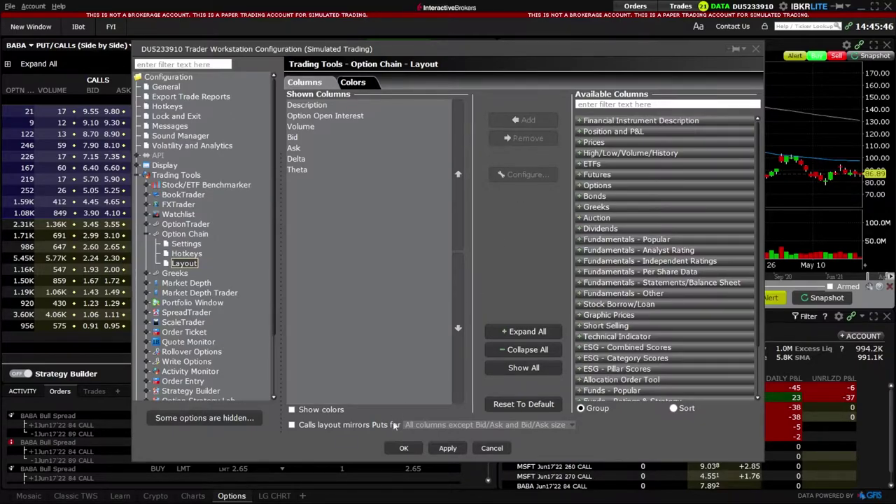
left_click(396, 448)
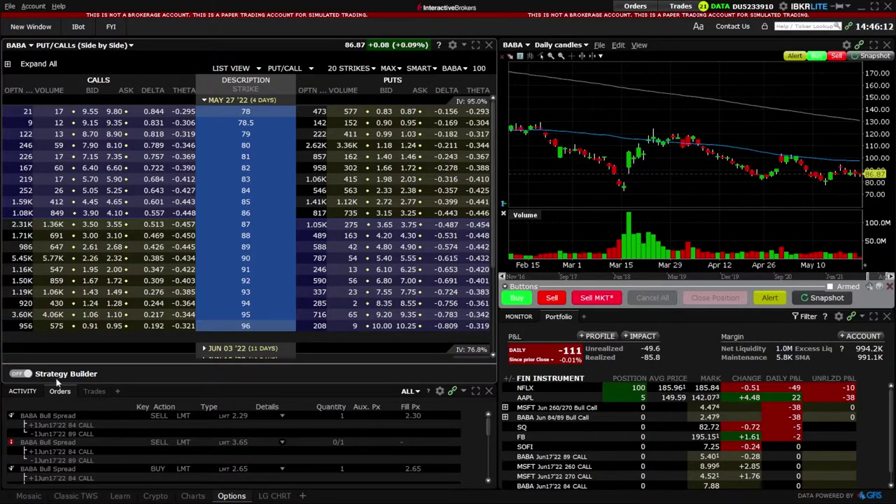
Step: Enable the Strategy Builder and build a May 27 '22 bull call spread by buying the 85 call and selling the 90 call
left_click(20, 374)
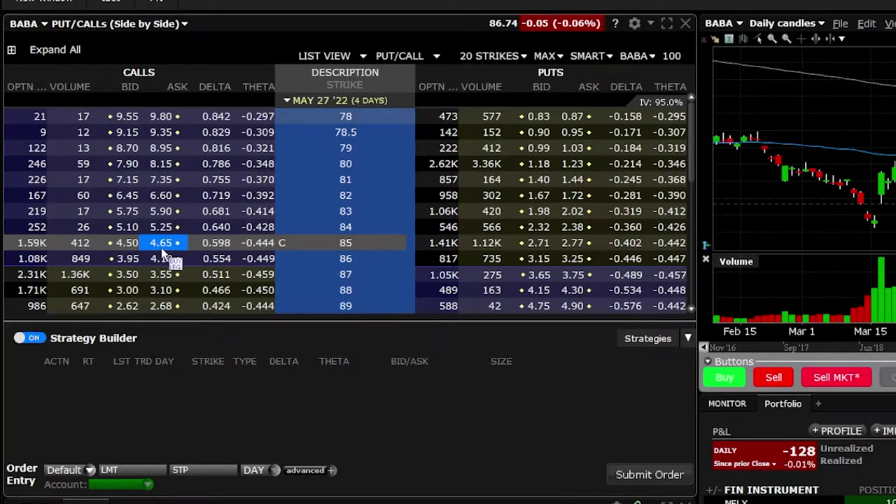
left_click(166, 245)
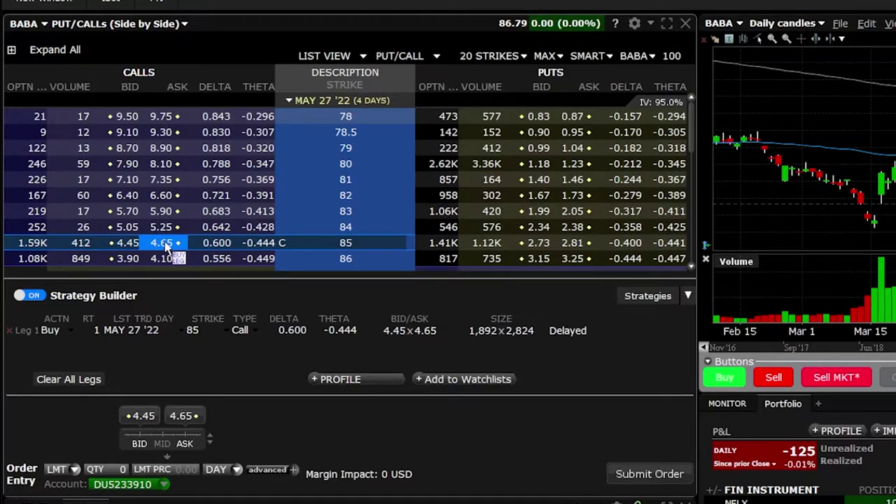
scroll(163, 259, "down", 3)
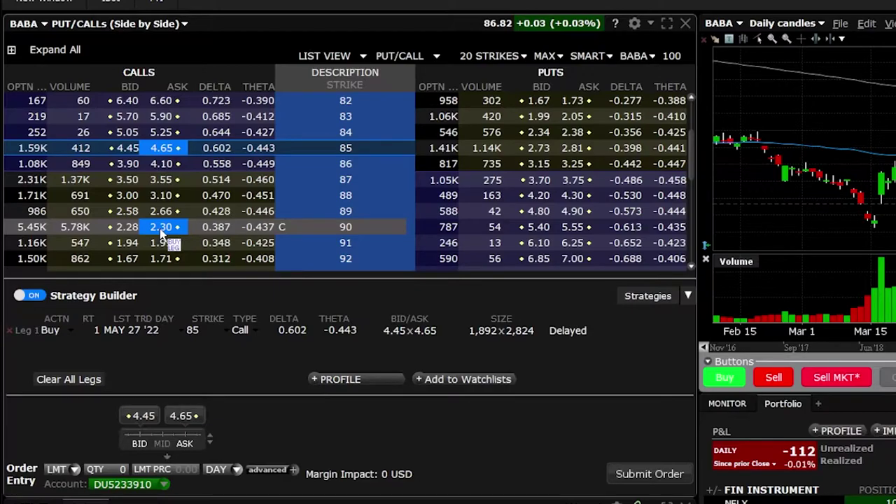
left_click(119, 229)
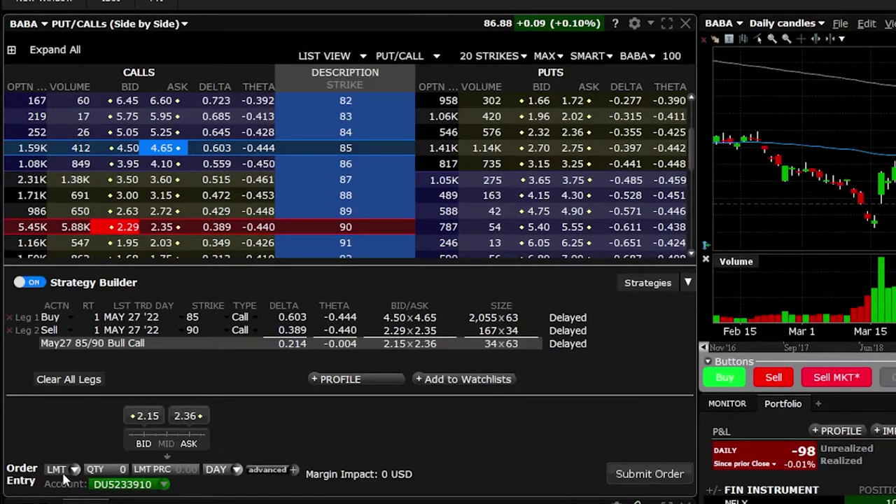
Step: Set the spread order to quantity 1 with a 2.30 limit price, and submit it, overriding the market data warning
left_click(108, 476)
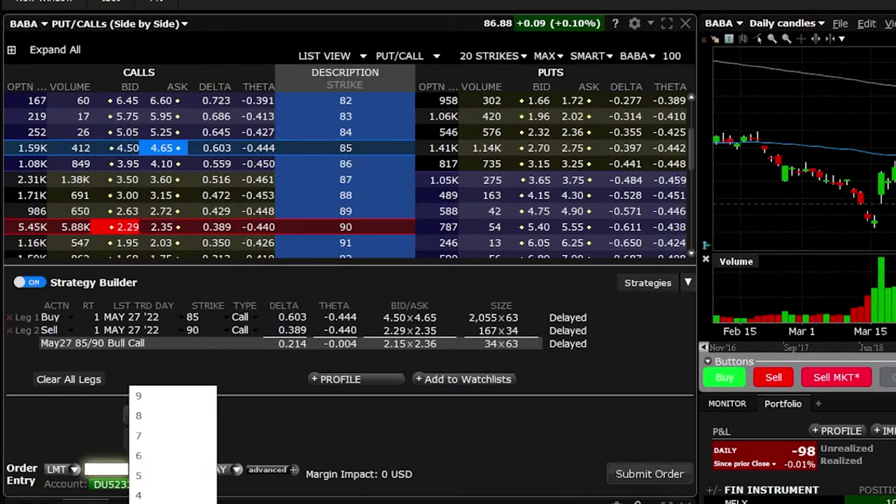
left_click(134, 463)
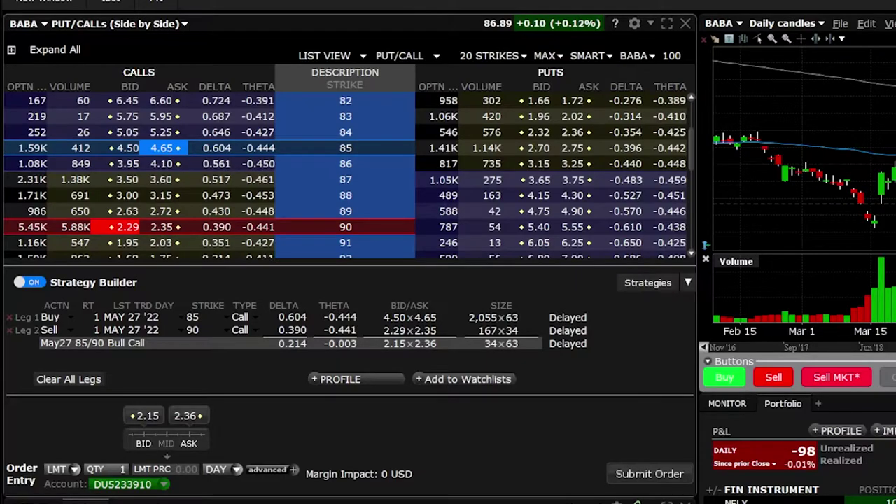
left_click(182, 468)
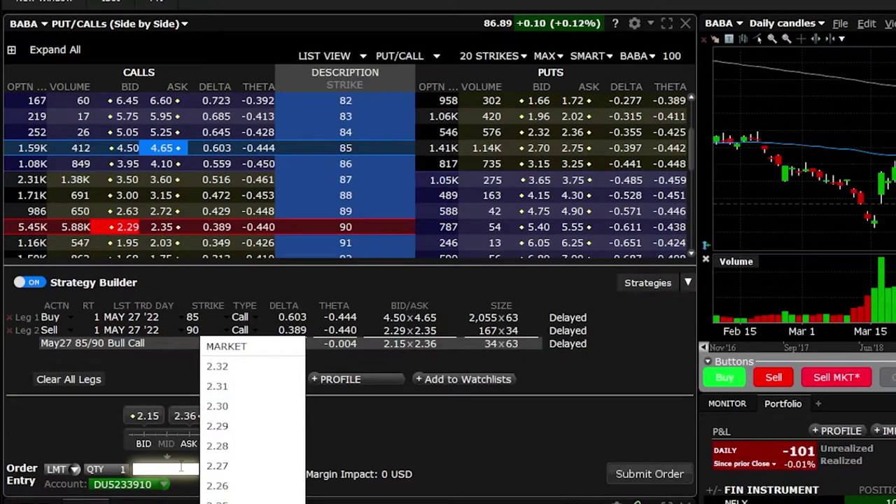
type("2.30")
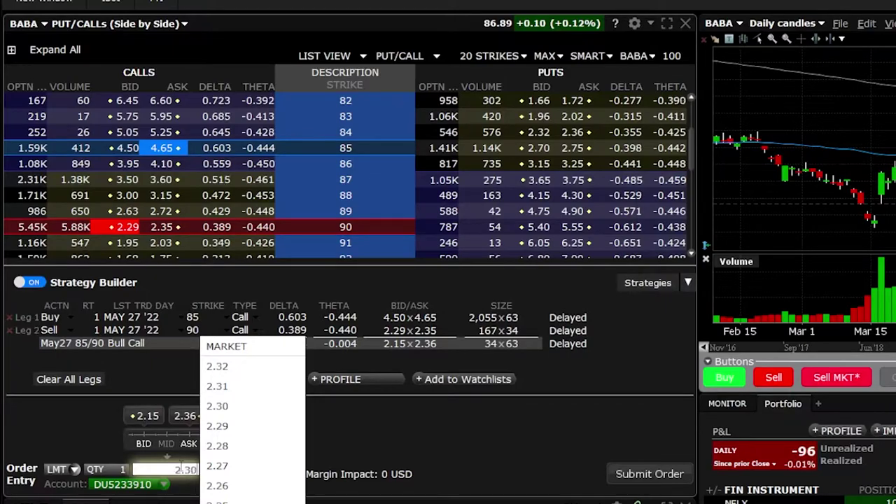
key("Return")
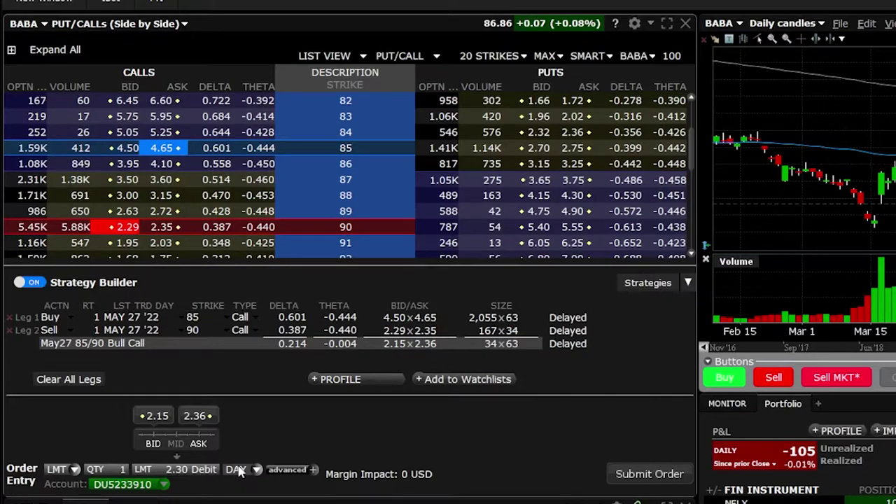
left_click(633, 474)
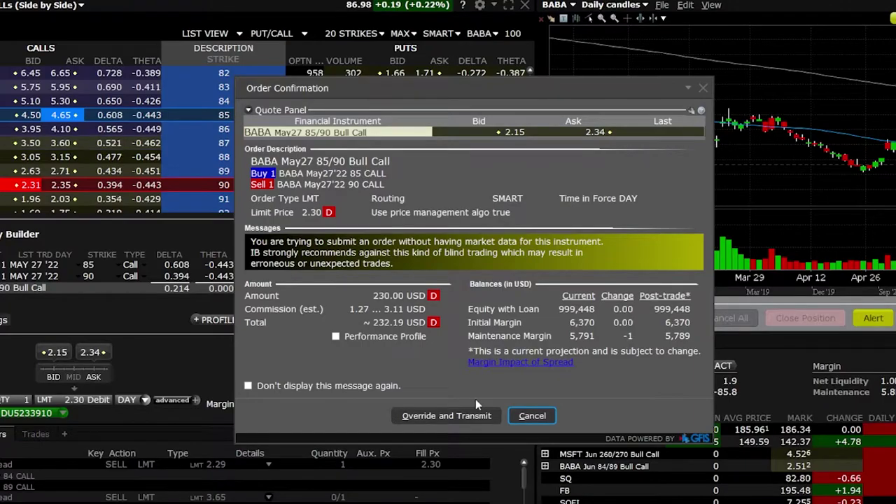
left_click(466, 416)
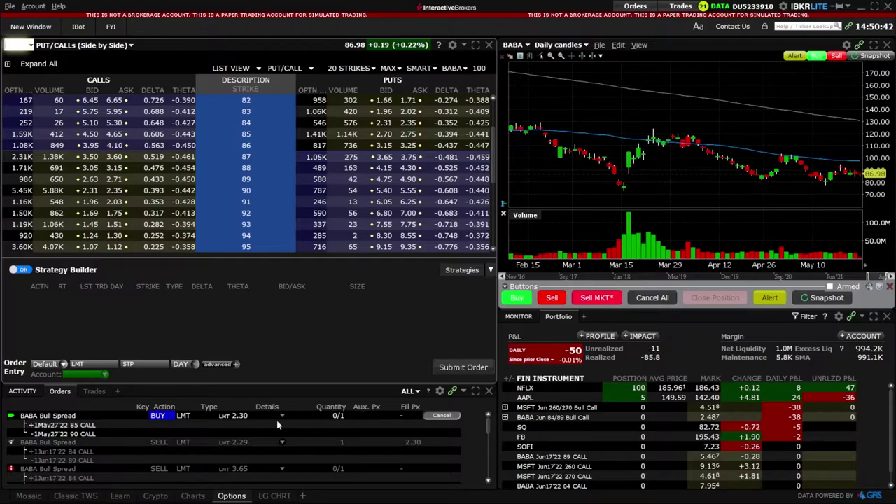
Step: Modify the pending May 27 85/90 spread order in its order ticket, raising the limit price to 2.40, and transmit it
right_click(233, 418)
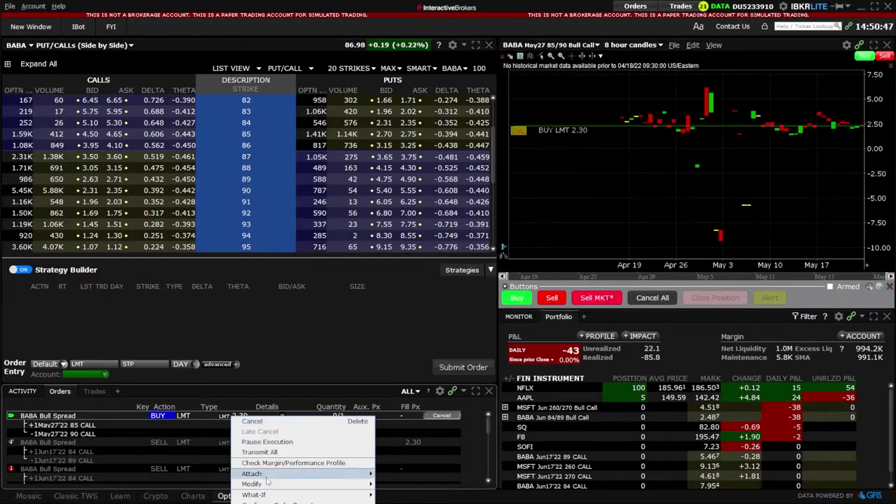
mouse_move(267, 490)
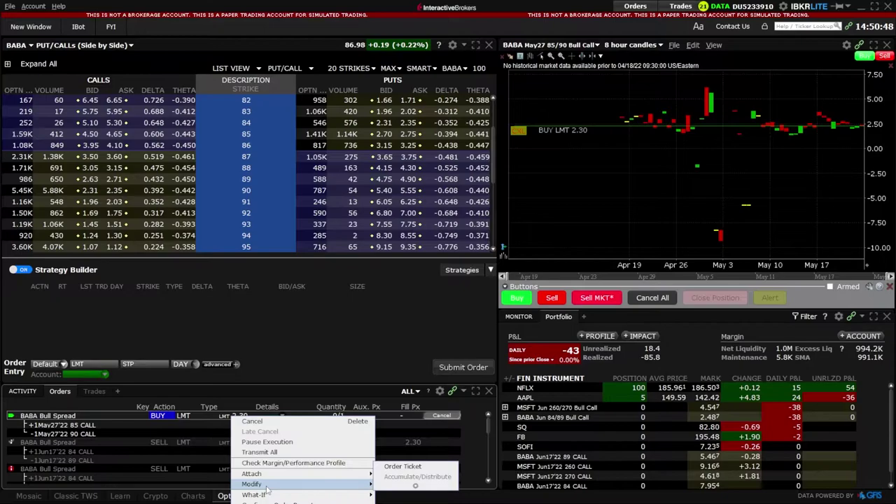
left_click(398, 467)
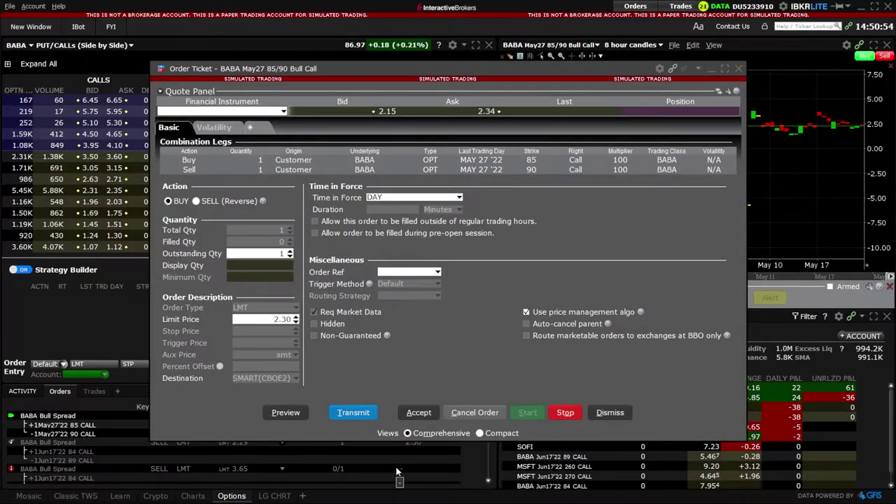
left_click(266, 320)
double_click(281, 319)
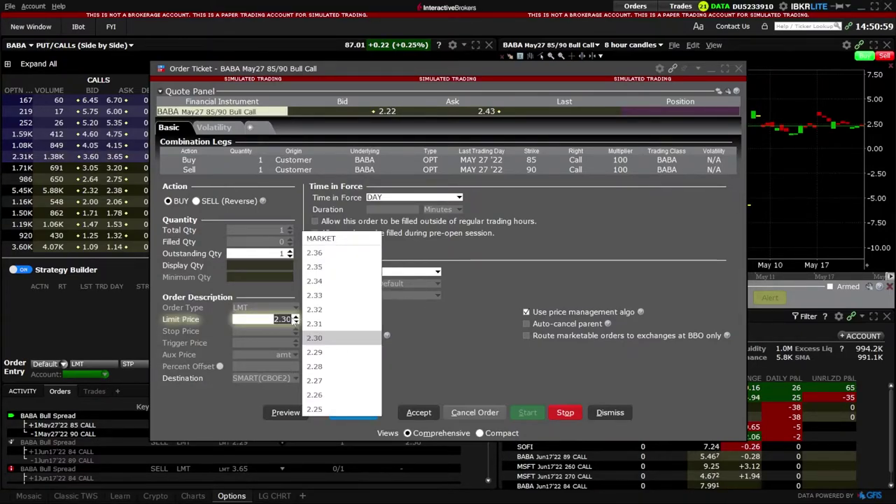
type("2.4")
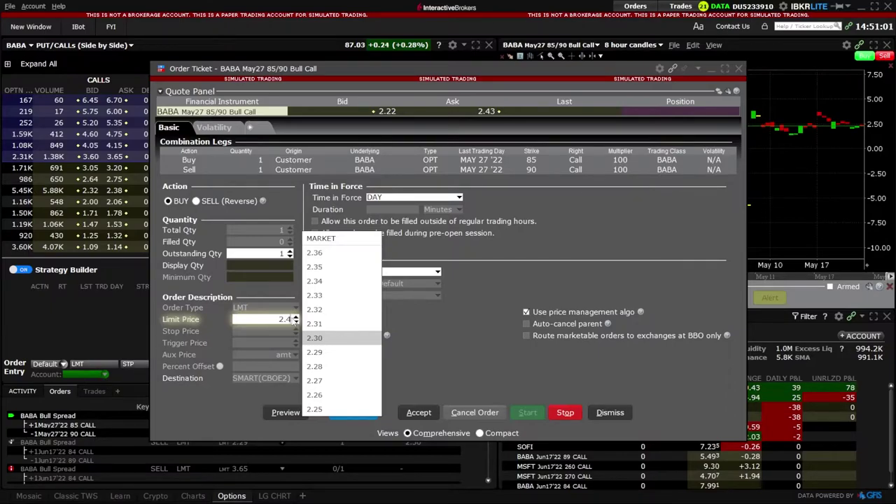
type("0")
key("Return")
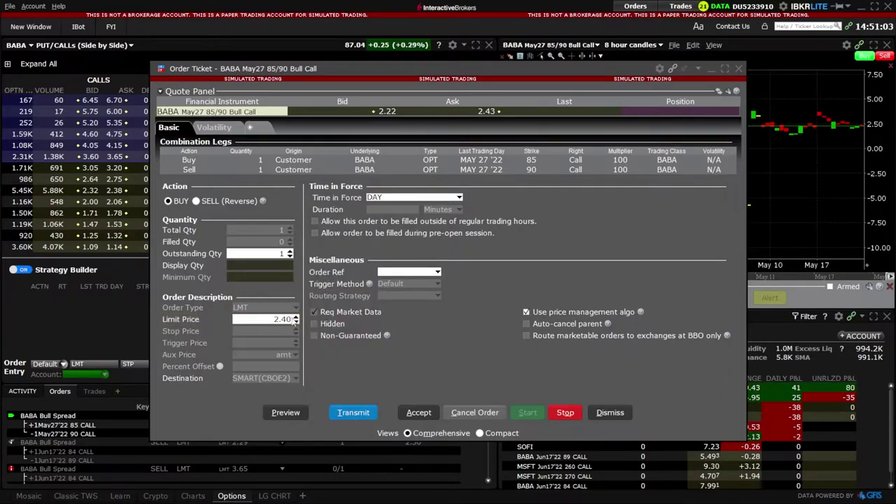
left_click(354, 412)
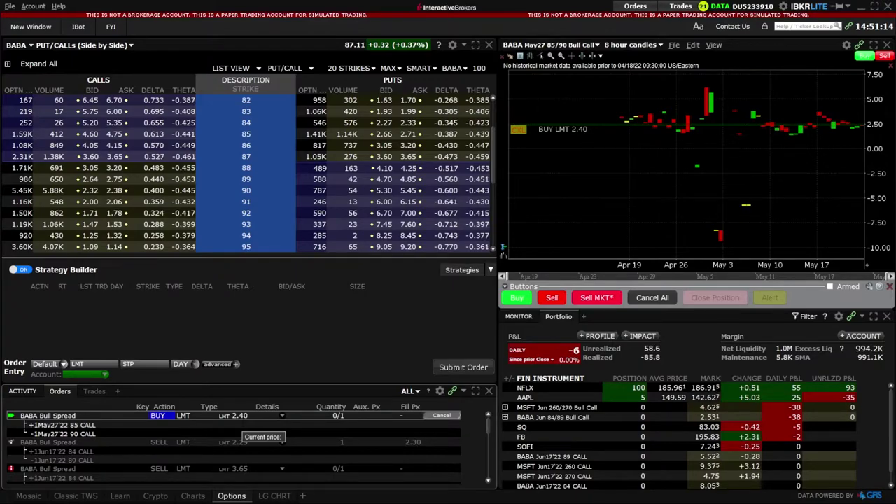
Step: Modify the pending BABA May27 85/90 spread order in its order ticket, setting the limit price to 3.00, and transmit it
right_click(242, 416)
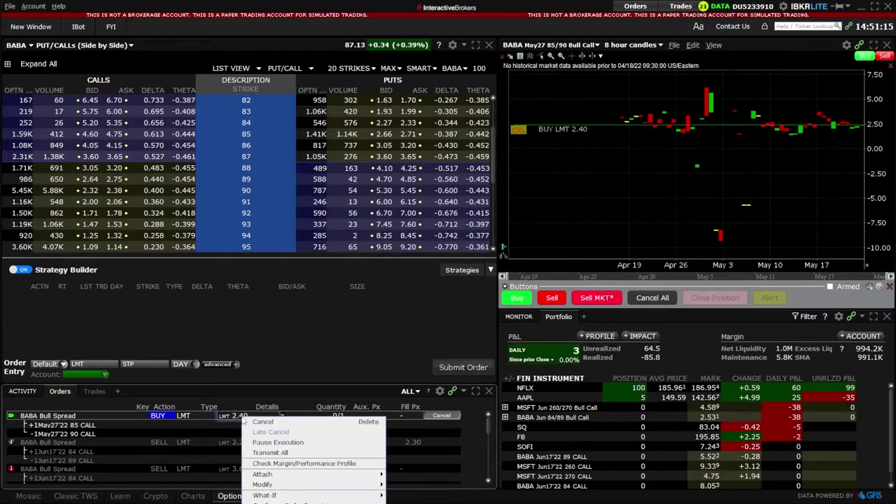
mouse_move(293, 484)
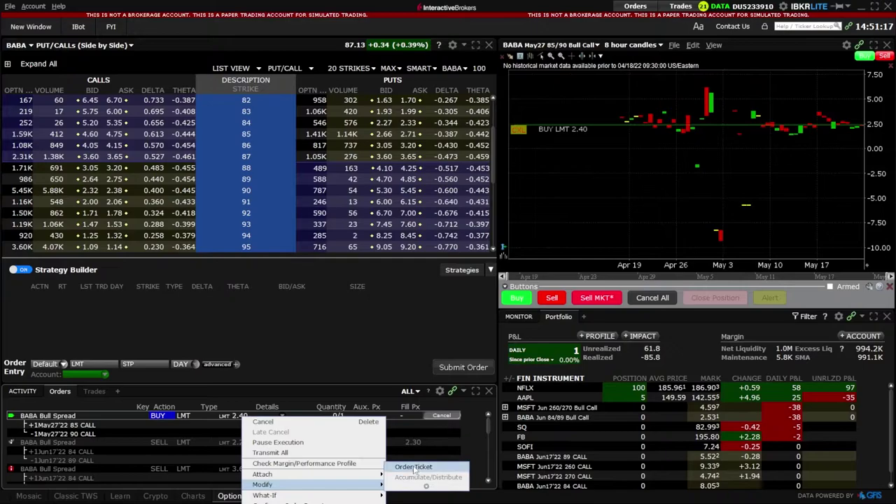
left_click(413, 467)
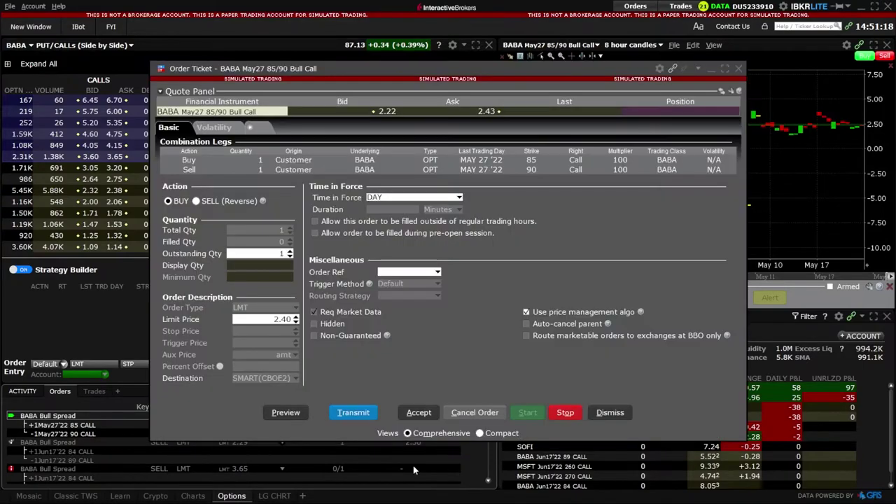
left_click(272, 319)
type("3")
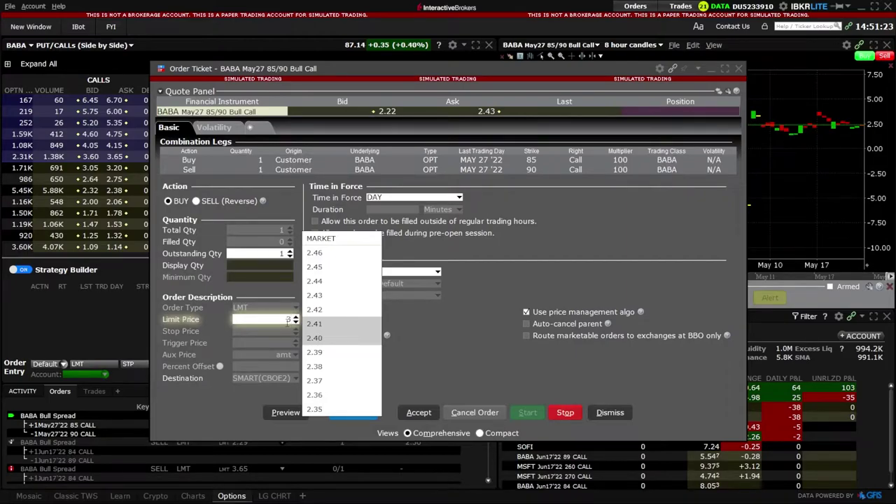
left_click(361, 418)
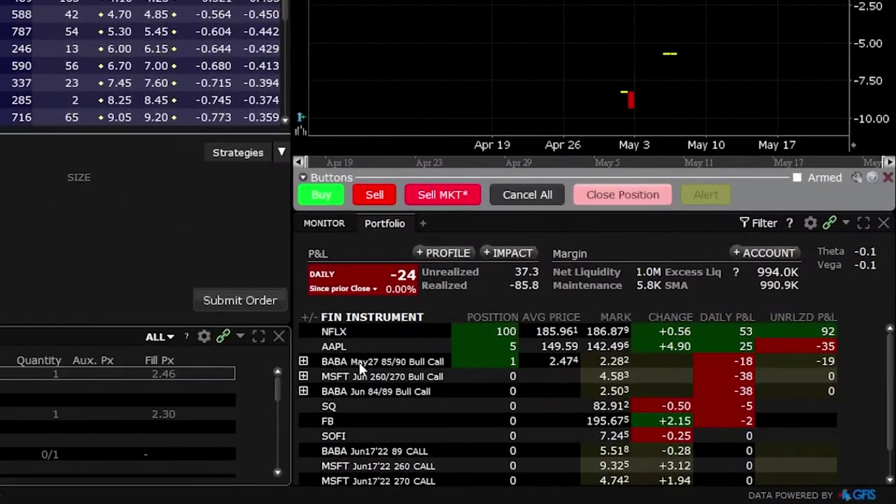
Step: Open an order entry for the BABA May27 85/90 Bull Call position in the portfolio and set it to sell the full position of 1
mouse_move(361, 368)
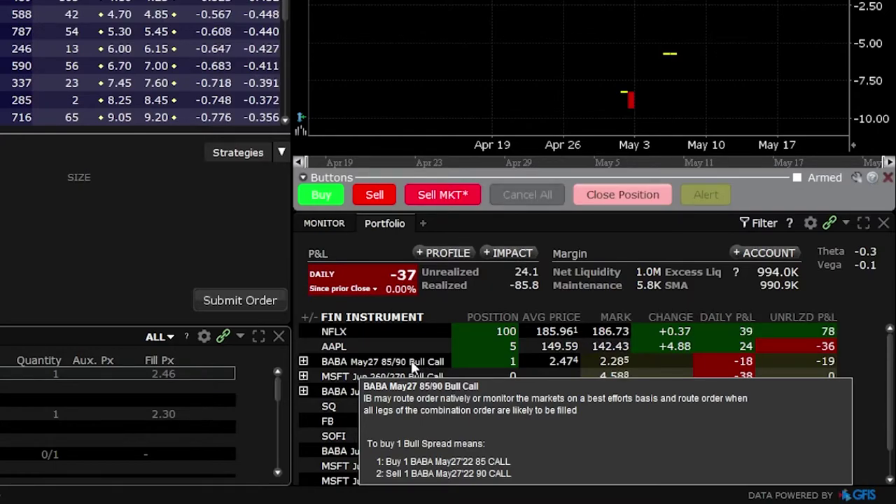
right_click(415, 365)
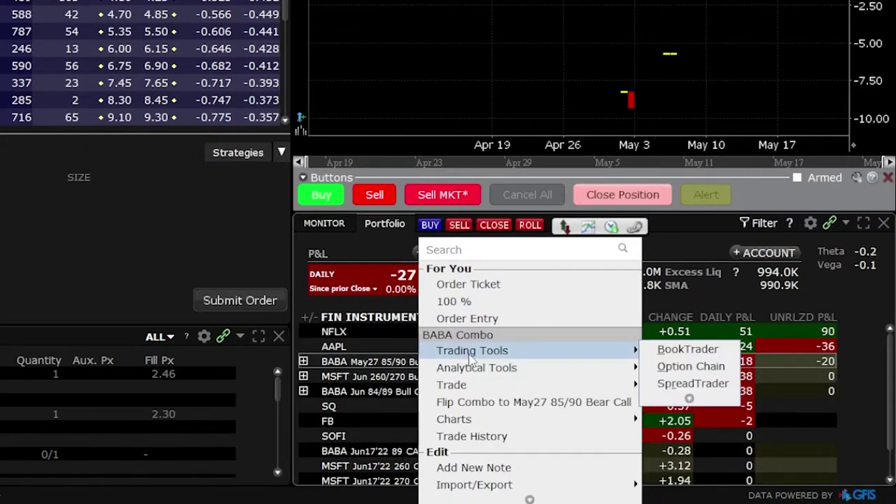
mouse_move(510, 386)
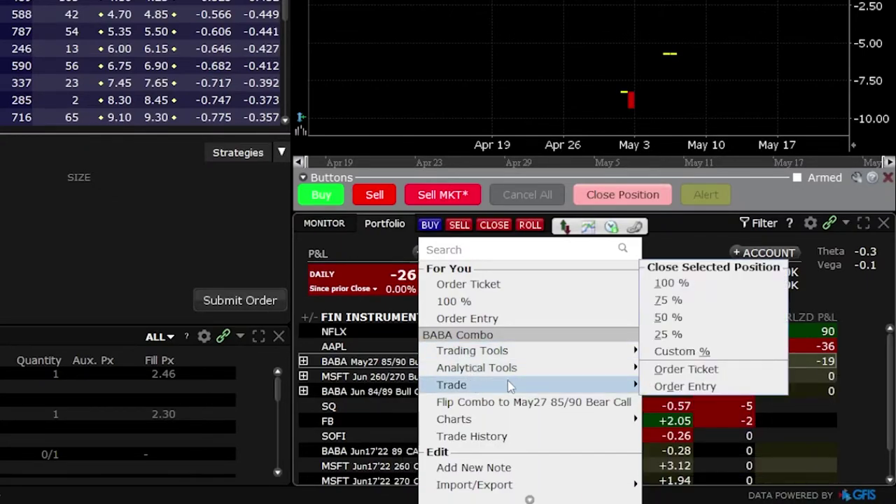
left_click(674, 388)
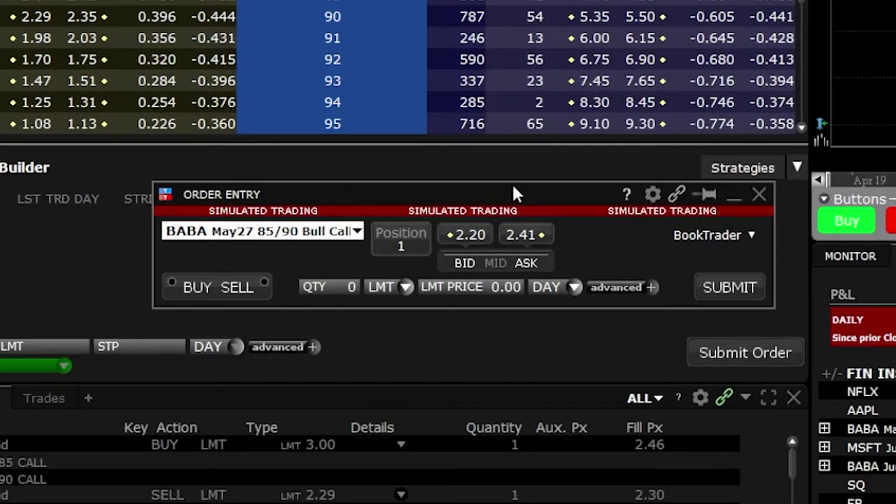
left_click(253, 289)
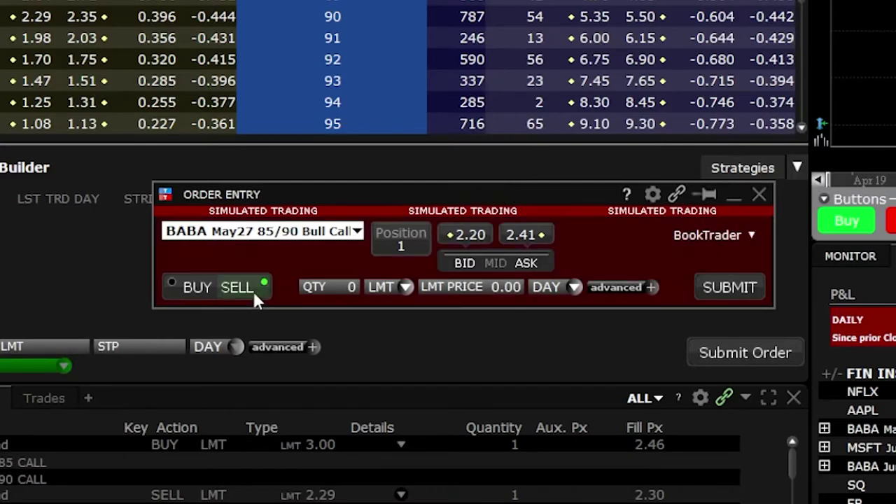
left_click(408, 241)
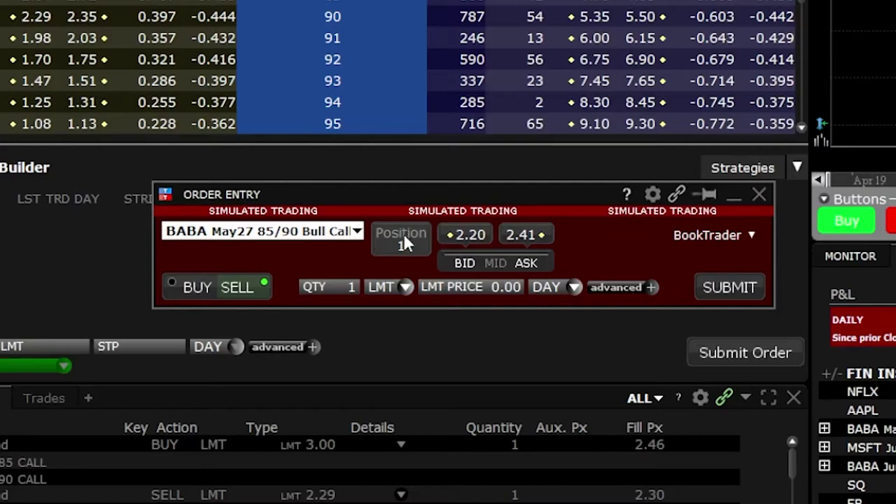
Step: Set the sell order's limit price to 4.00 and its time in force to GTC
left_click(453, 286)
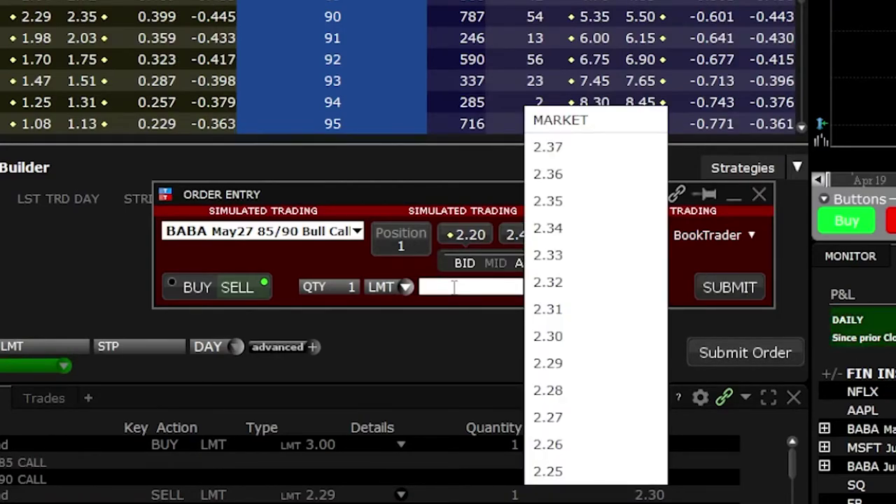
type("4.")
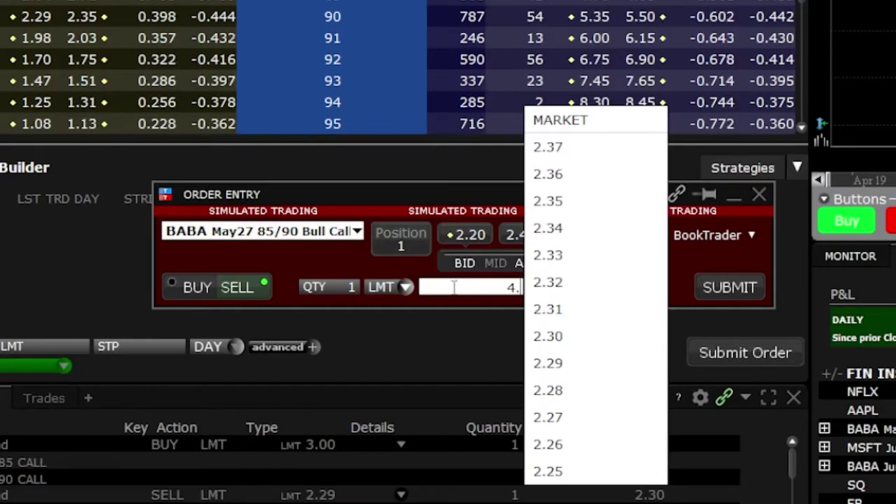
type("00")
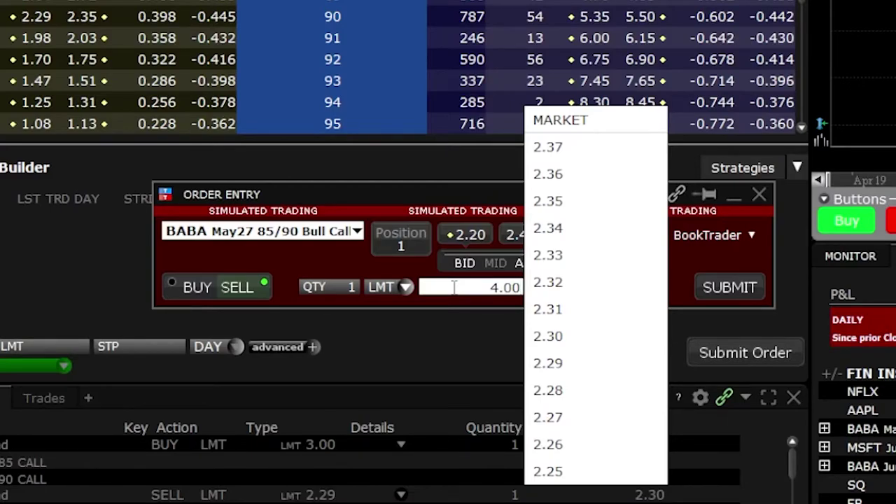
key("Return")
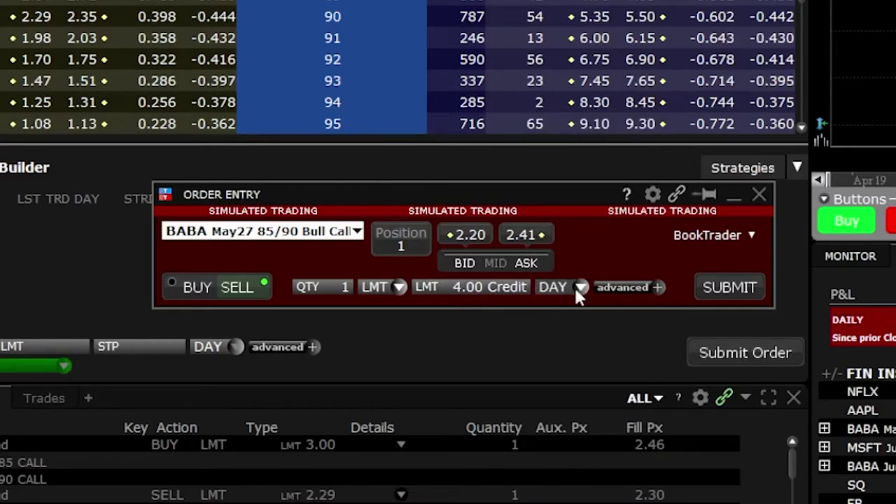
left_click(567, 287)
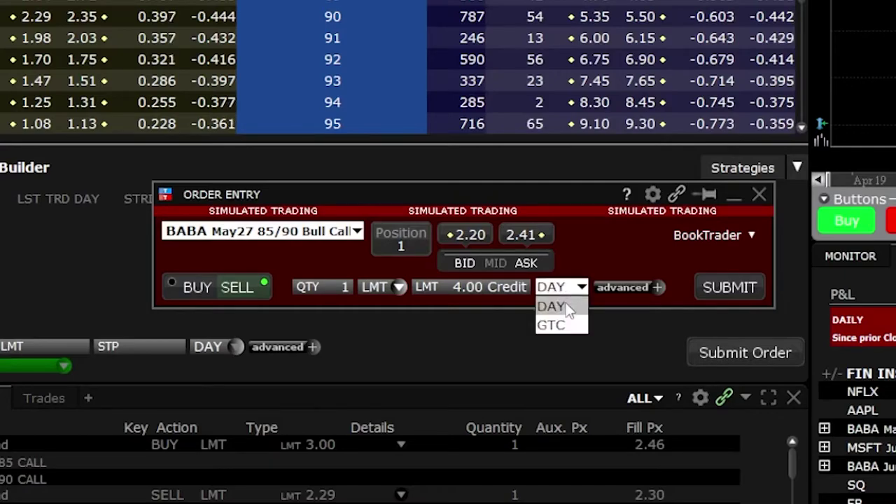
left_click(559, 325)
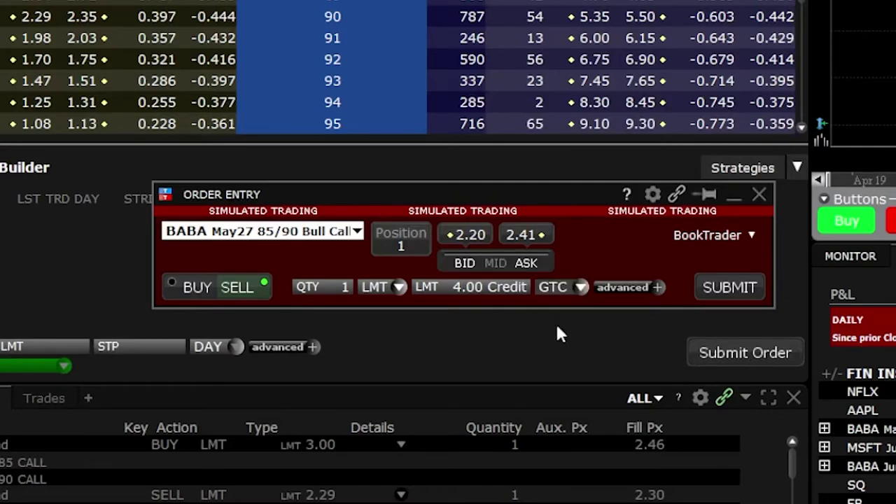
Step: Submit the spread's sell order, overriding the market data warning, and close the order entry window
left_click(714, 288)
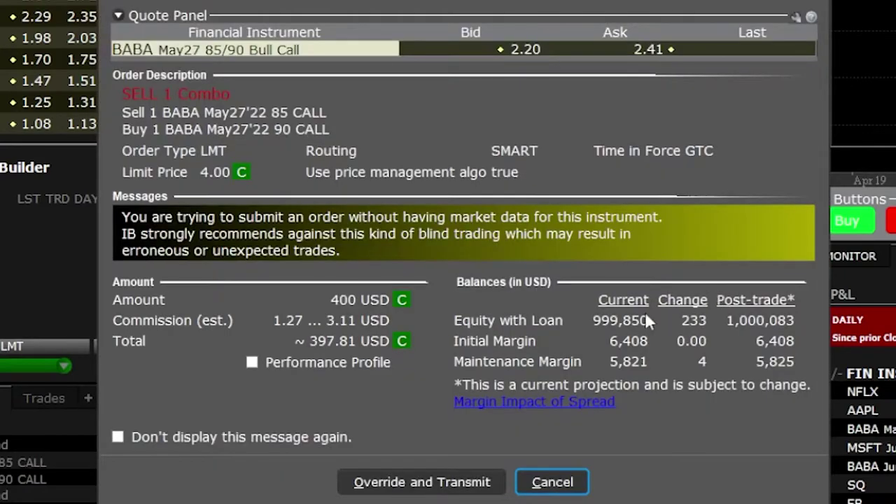
left_click(481, 483)
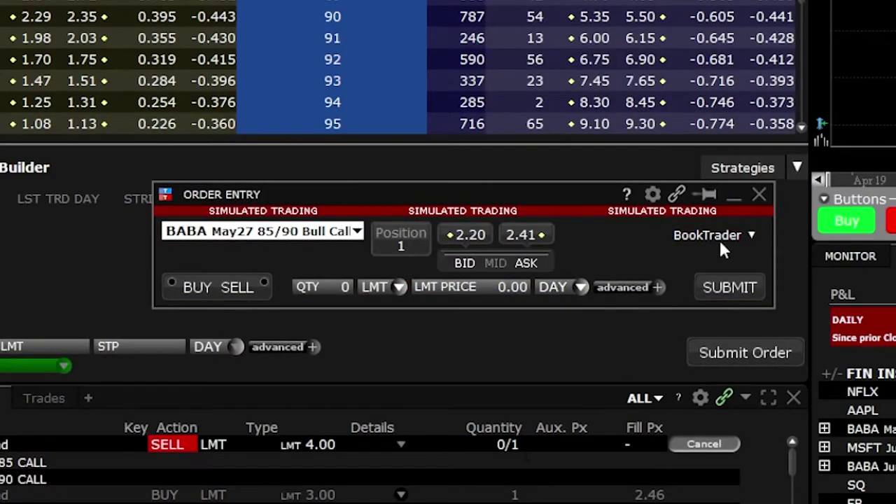
left_click(760, 194)
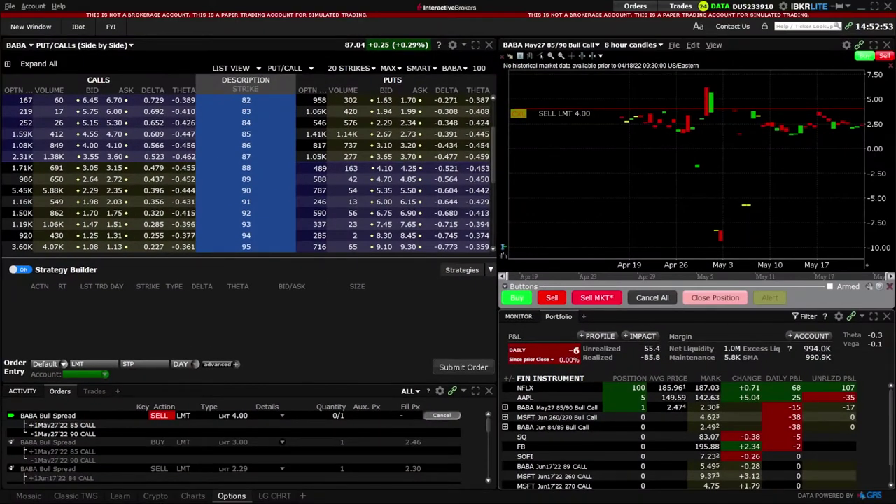
left_click(204, 417)
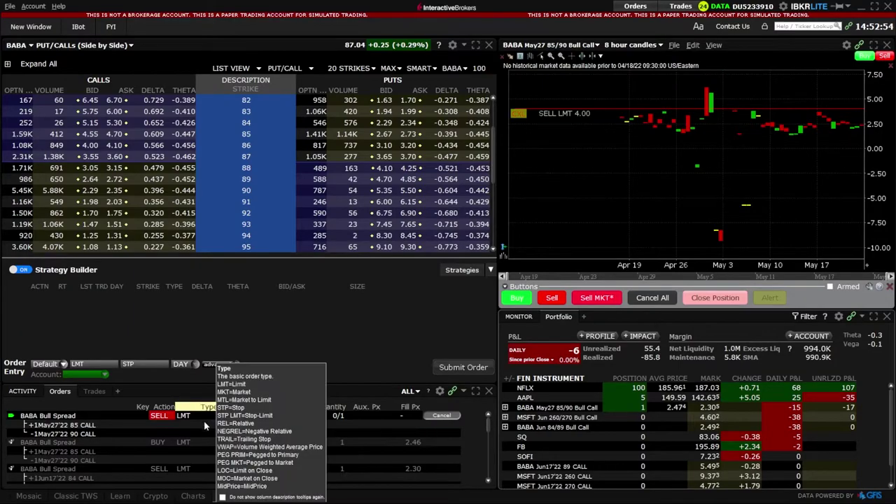
left_click(349, 358)
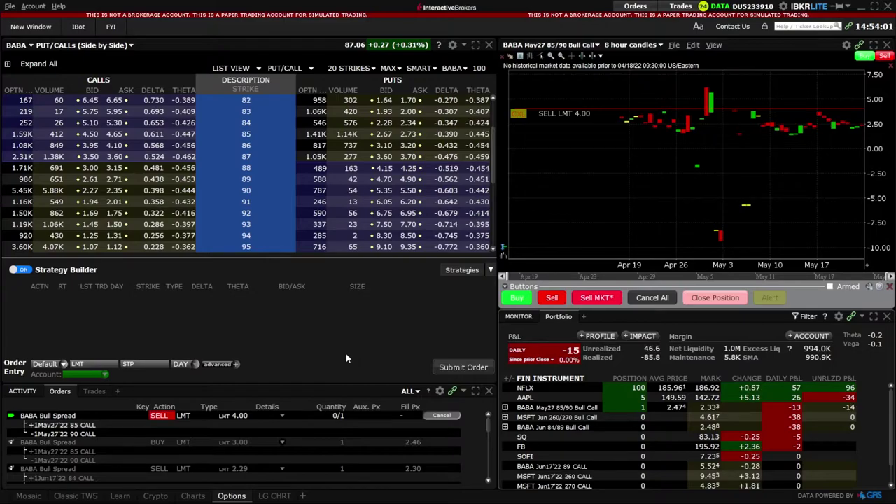
Step: Load the MSFT option chain and build a May 27 '22 bull put spread by selling the 245 put and buying the 235 put
left_click(26, 46)
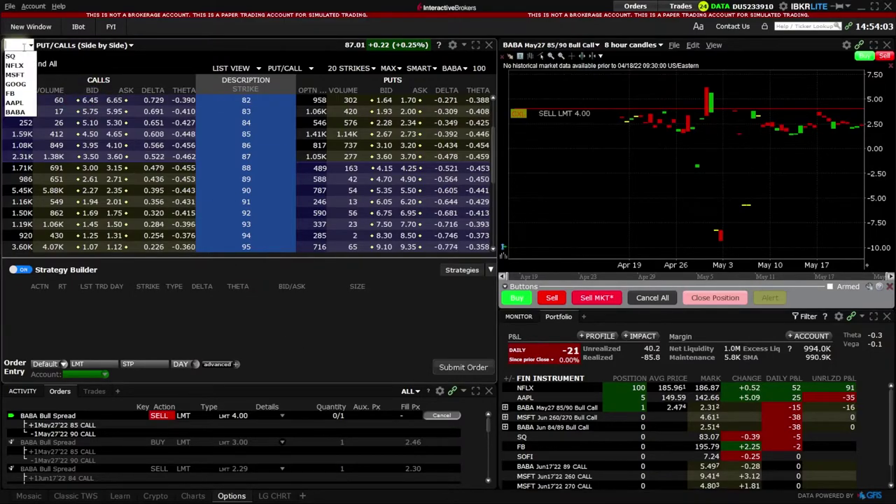
type("MSFT")
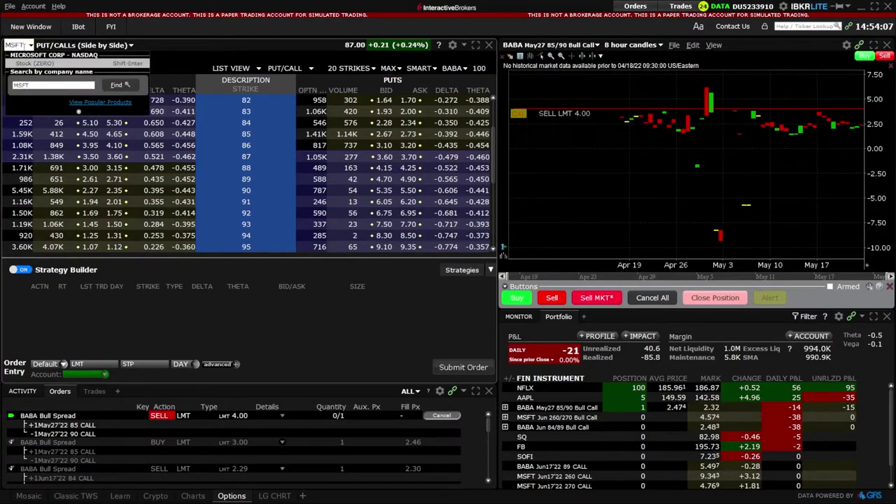
key("Return")
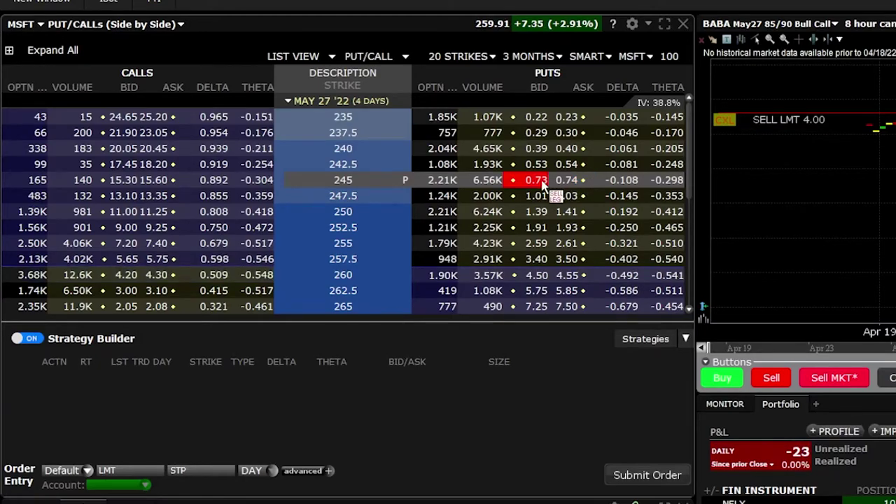
left_click(543, 181)
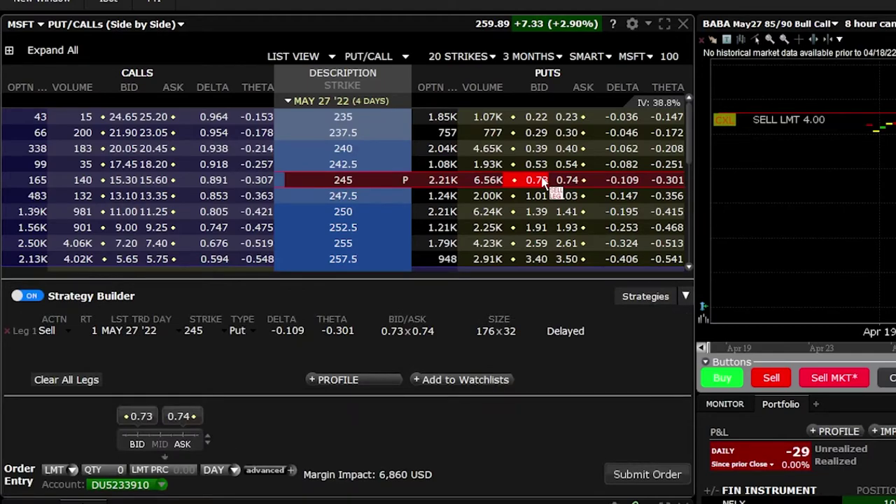
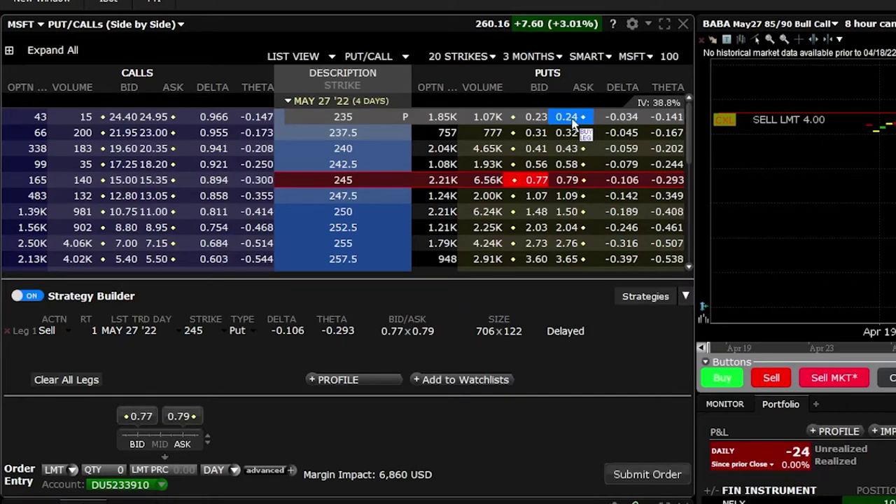
left_click(573, 121)
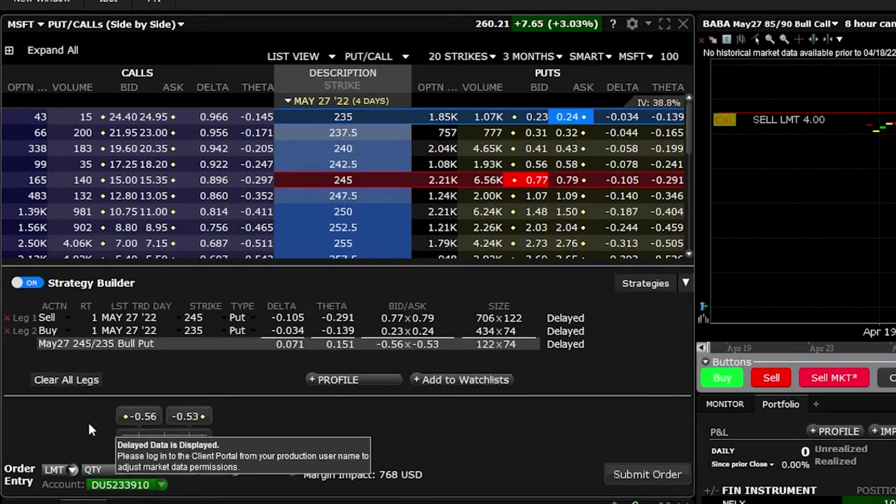
Step: Set the MSFT bull put spread order to quantity 1 with a -0.56 limit price, and submit it, overriding the market data warning
left_click(92, 471)
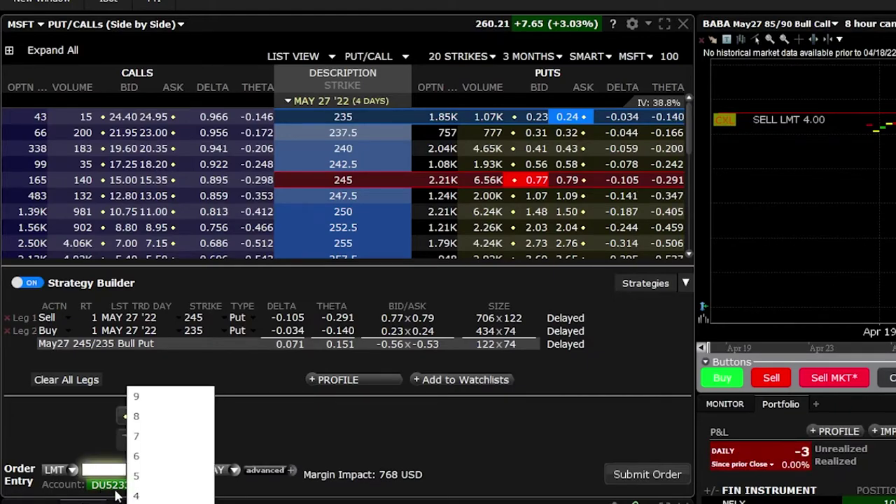
key("Escape")
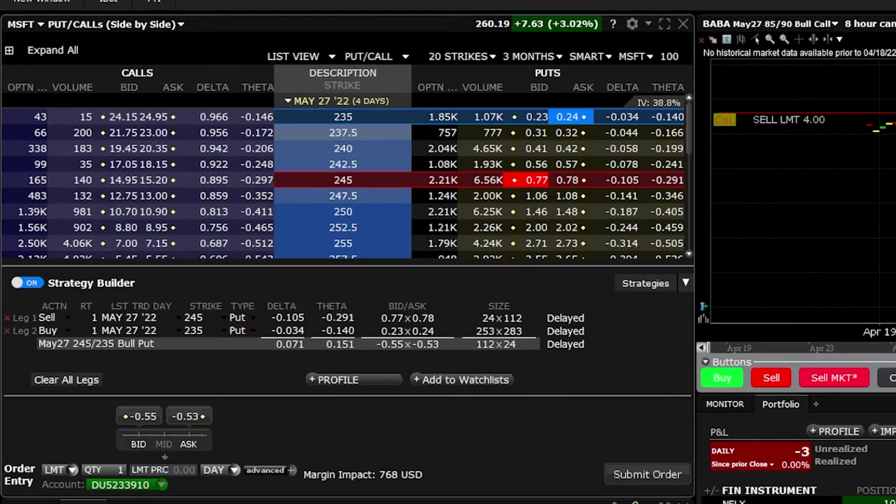
left_click(181, 469)
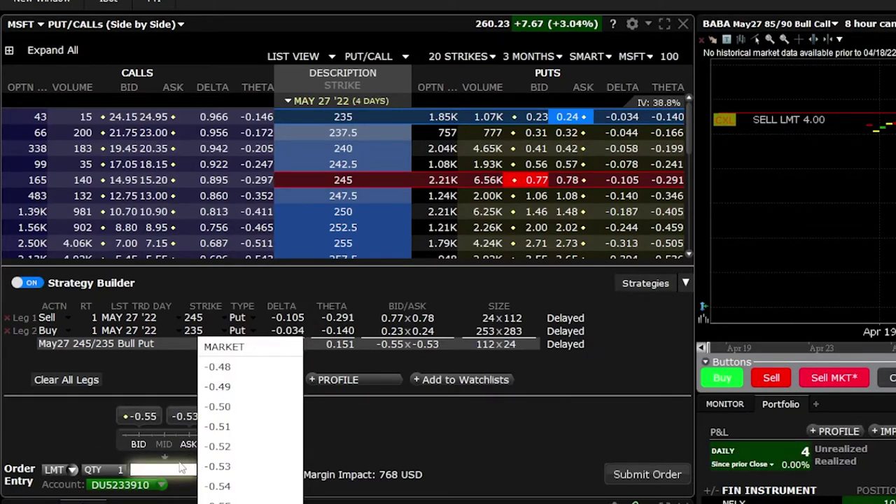
type("-0.56")
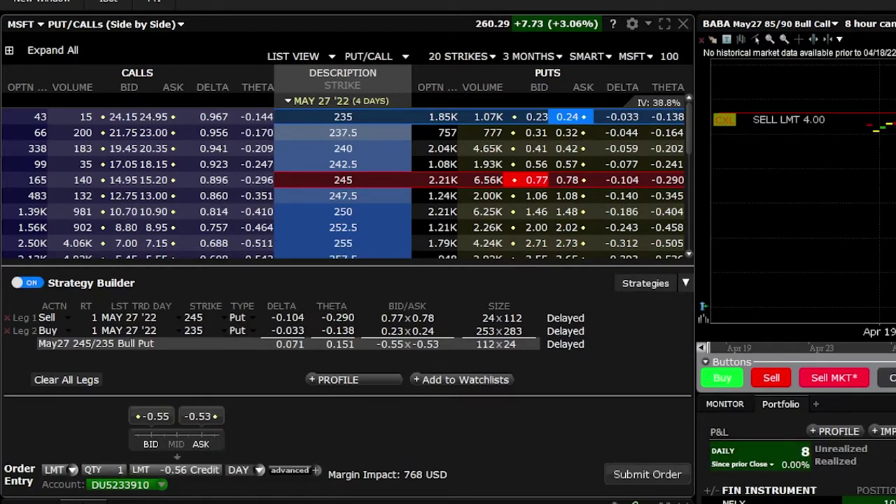
key("Return")
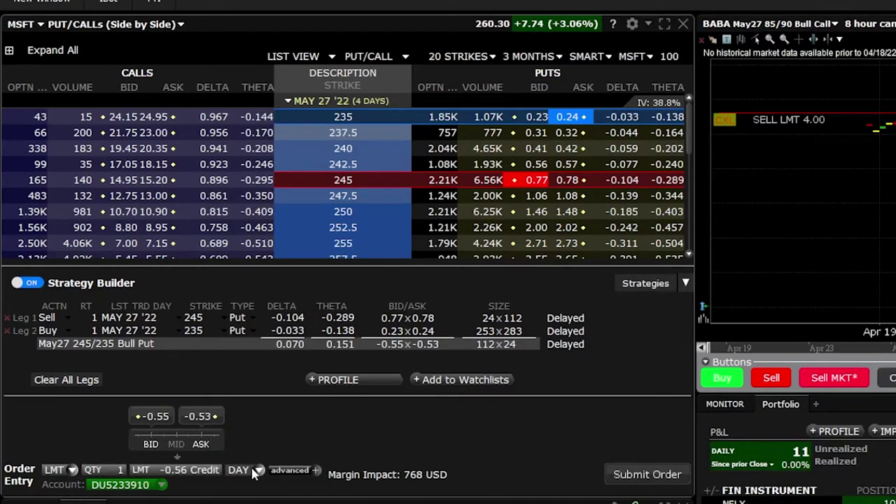
left_click(651, 475)
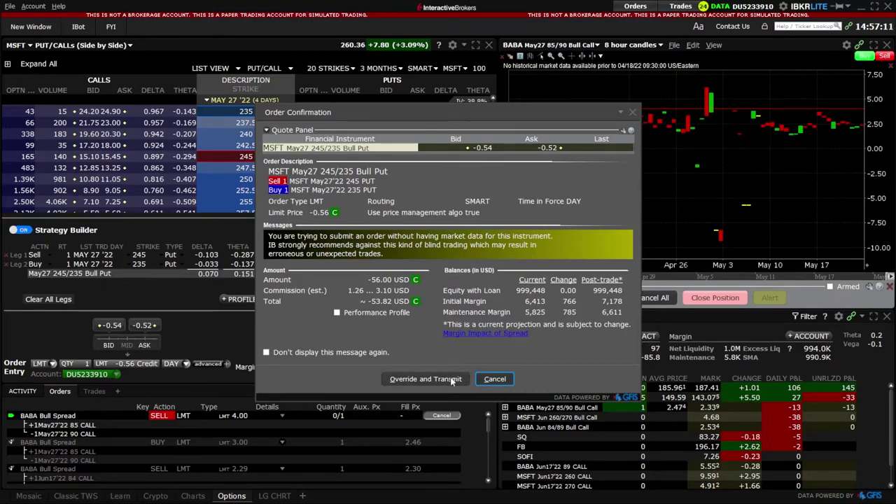
left_click(451, 379)
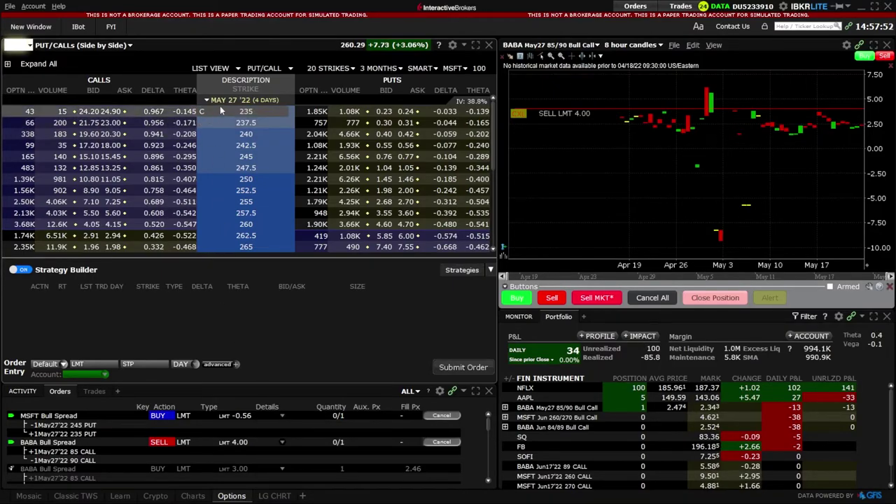
Step: Build a May 27 '22 iron condor by selling the 245 put and 265 call, buying the 270 call and 240 put, and open its limit price choices
mouse_move(243, 105)
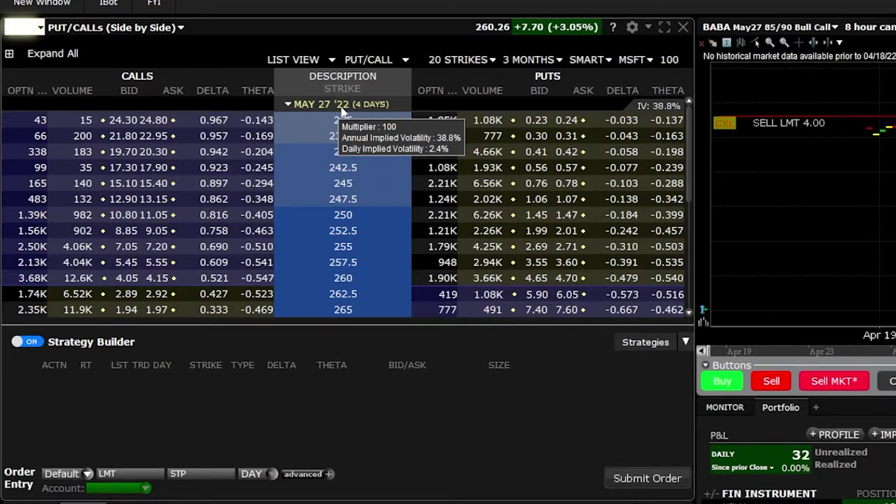
left_click(537, 184)
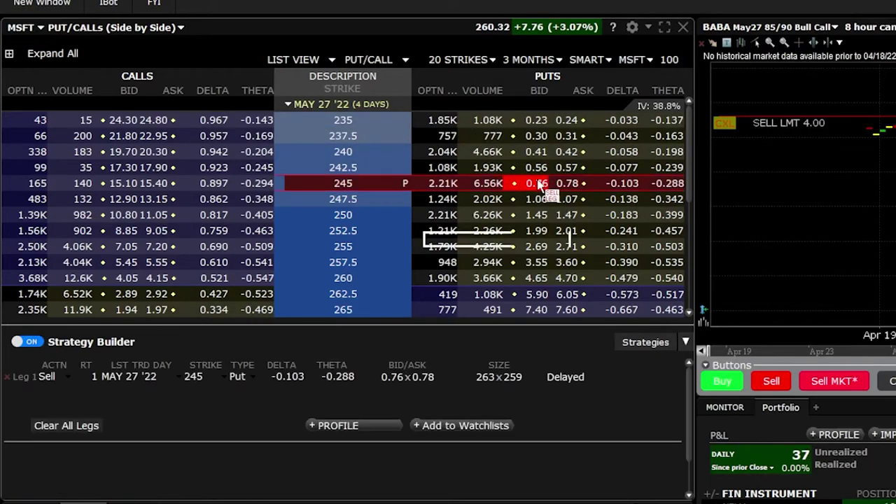
scroll(333, 245, "down", 3)
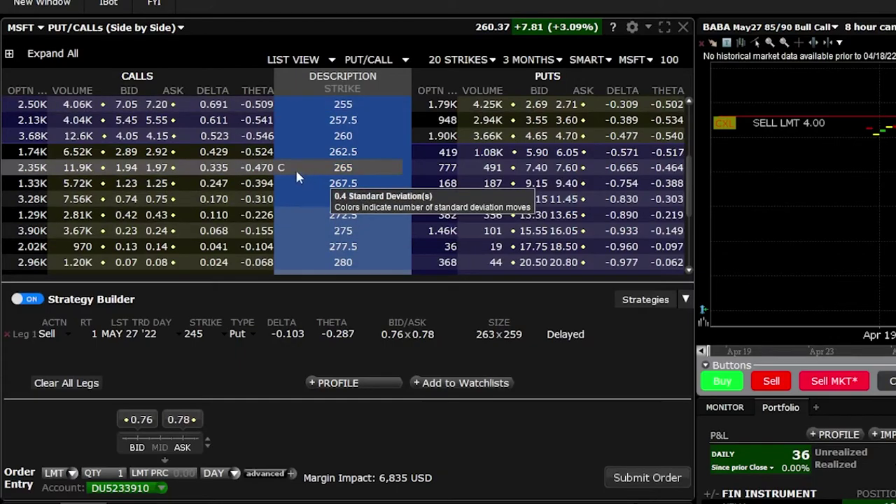
left_click(123, 167)
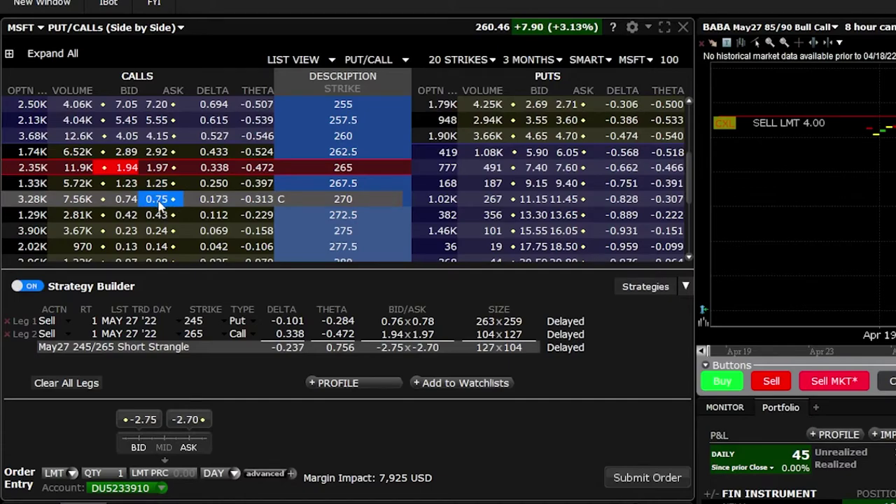
left_click(158, 201)
scroll(435, 200, "up", 5)
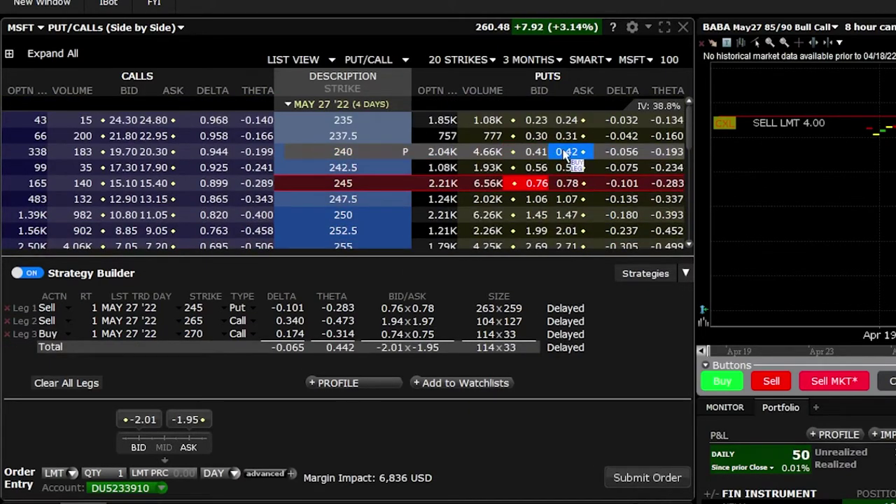
left_click(568, 153)
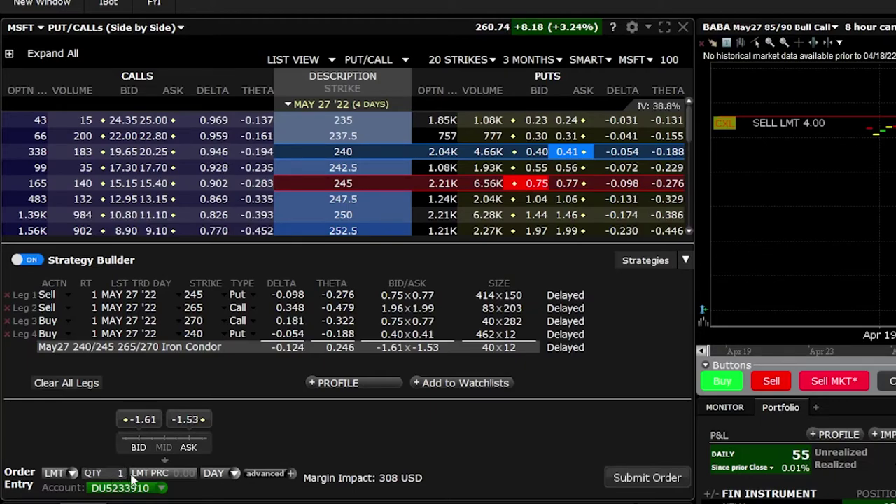
left_click(165, 473)
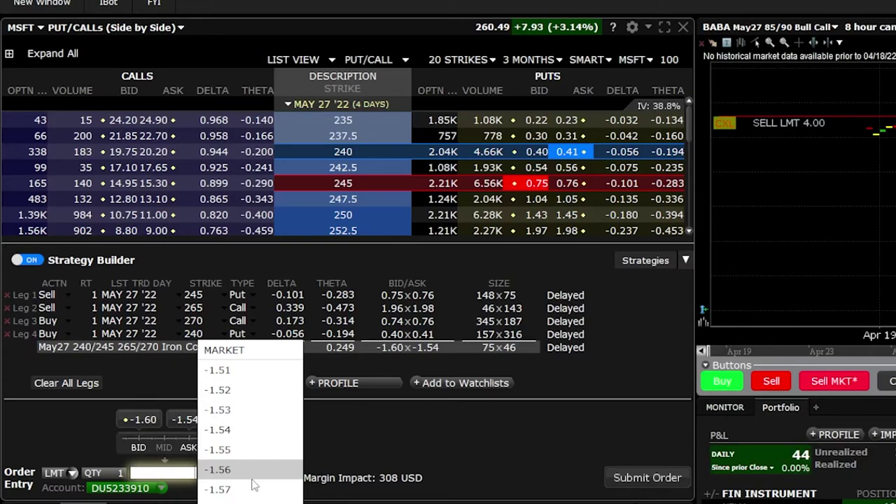
Step: Remove all four iron condor legs from the strategy one by one
left_click(7, 295)
left_click(7, 296)
left_click(7, 295)
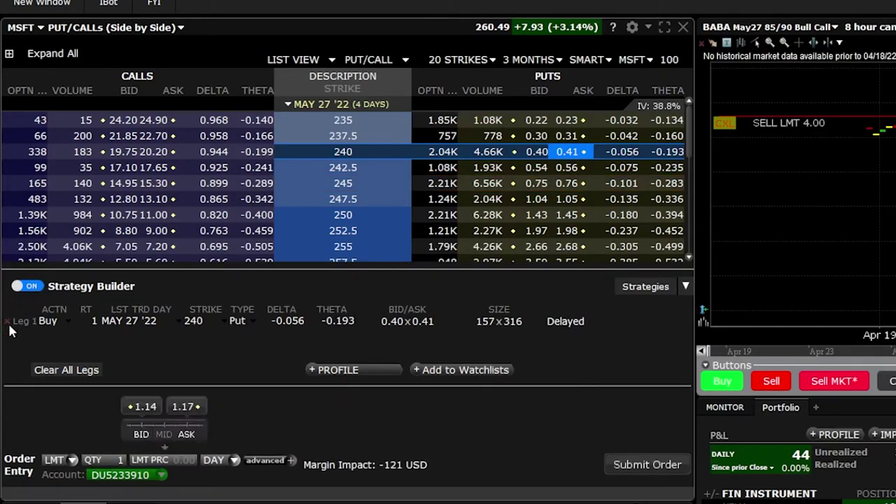
left_click(7, 322)
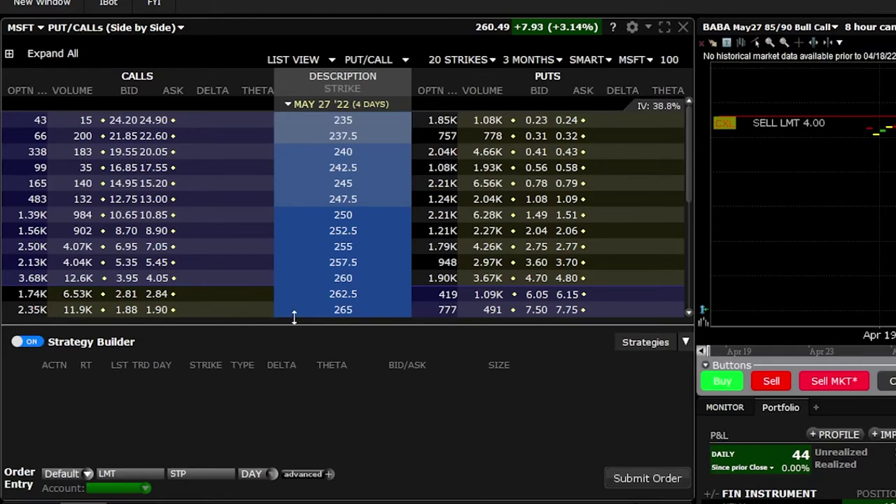
Step: Add a sell leg for the MSFT May 27 '22 260 put and set its ratio to 2
left_click(527, 279)
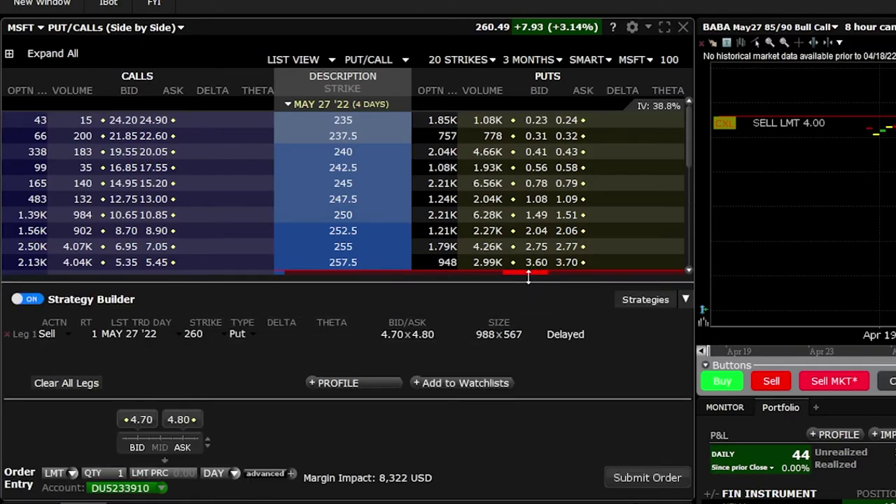
left_click(93, 335)
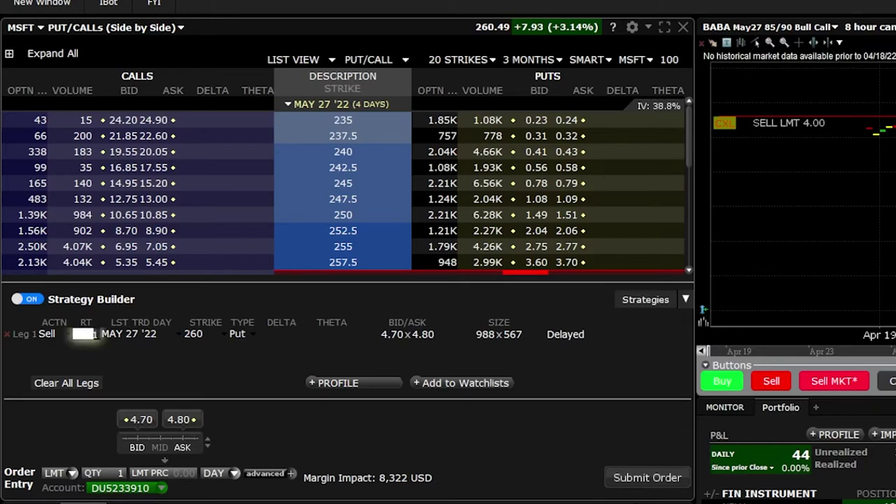
type("2")
key("Return")
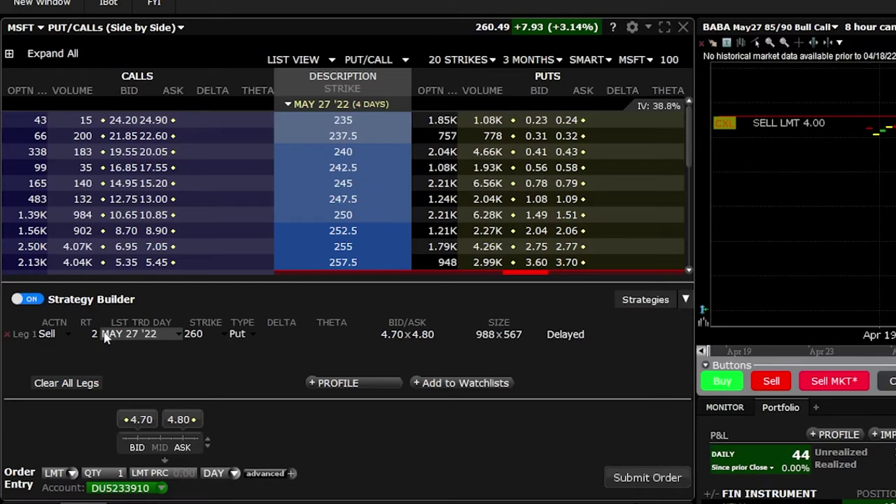
Step: Complete the put butterfly by adding buy legs for the 255 put and the 265 put
scroll(444, 231, "down", 2)
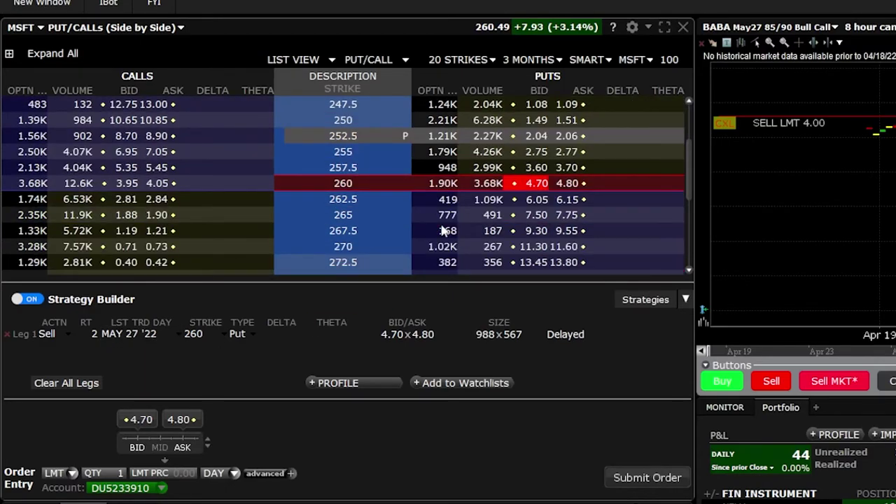
left_click(568, 154)
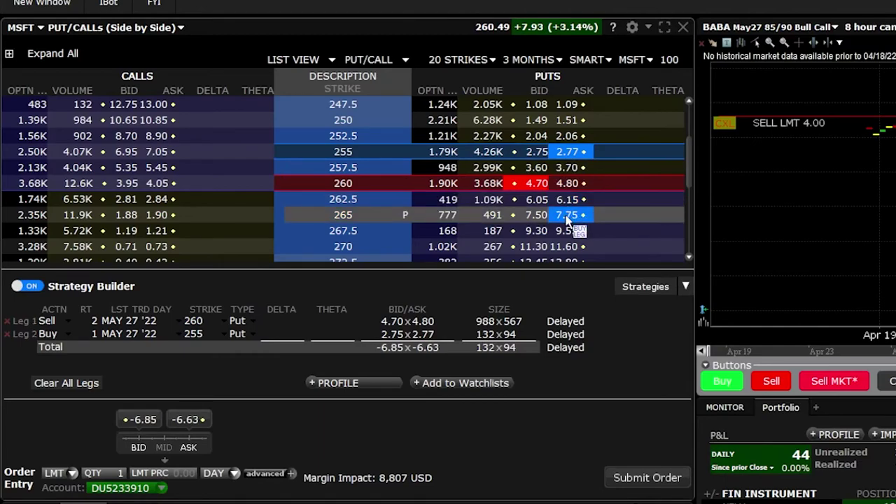
left_click(569, 215)
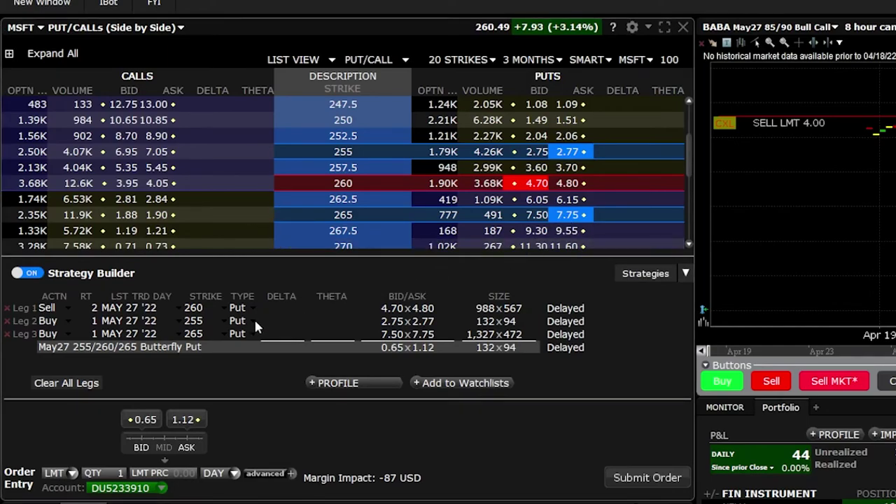
mouse_move(178, 355)
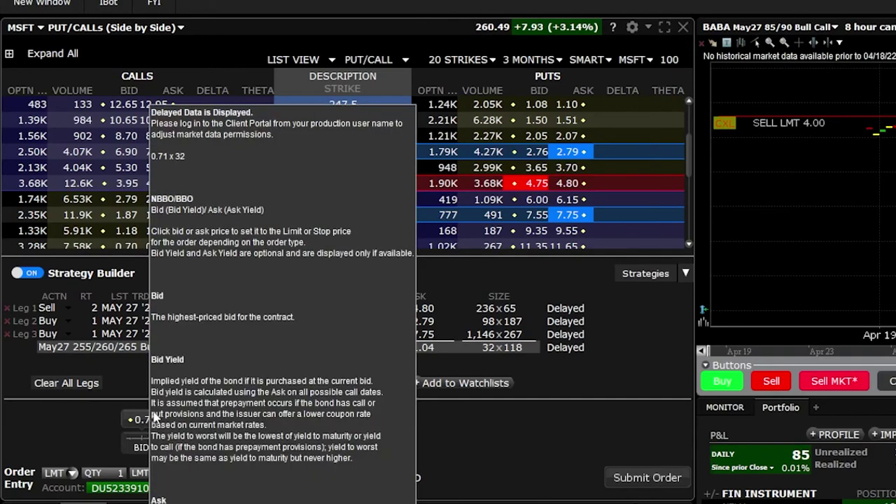
mouse_move(153, 418)
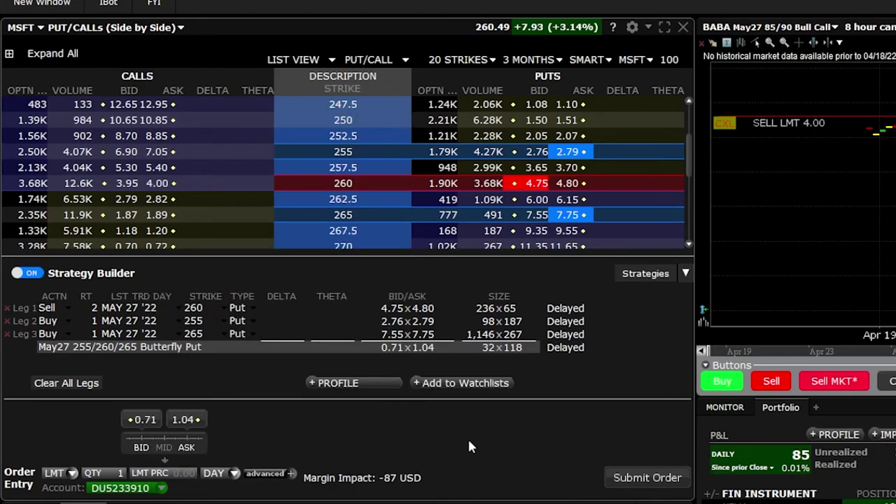